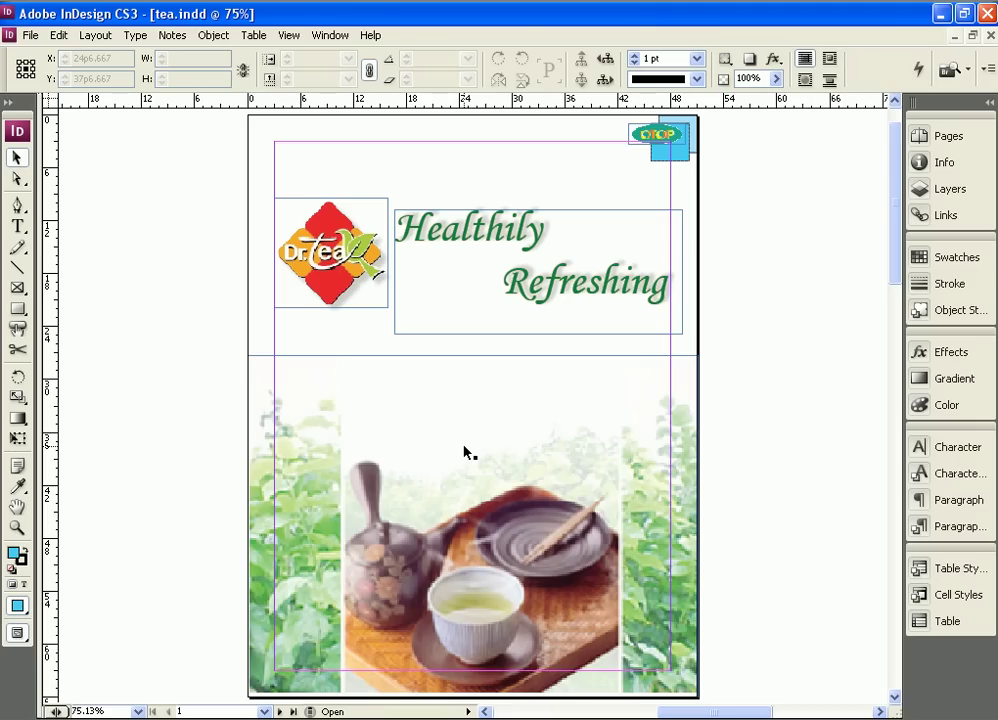
Step: Magnify the teacup on the cover page to 100% with the Zoom tool and bring page 3 into view
left_click(14, 525)
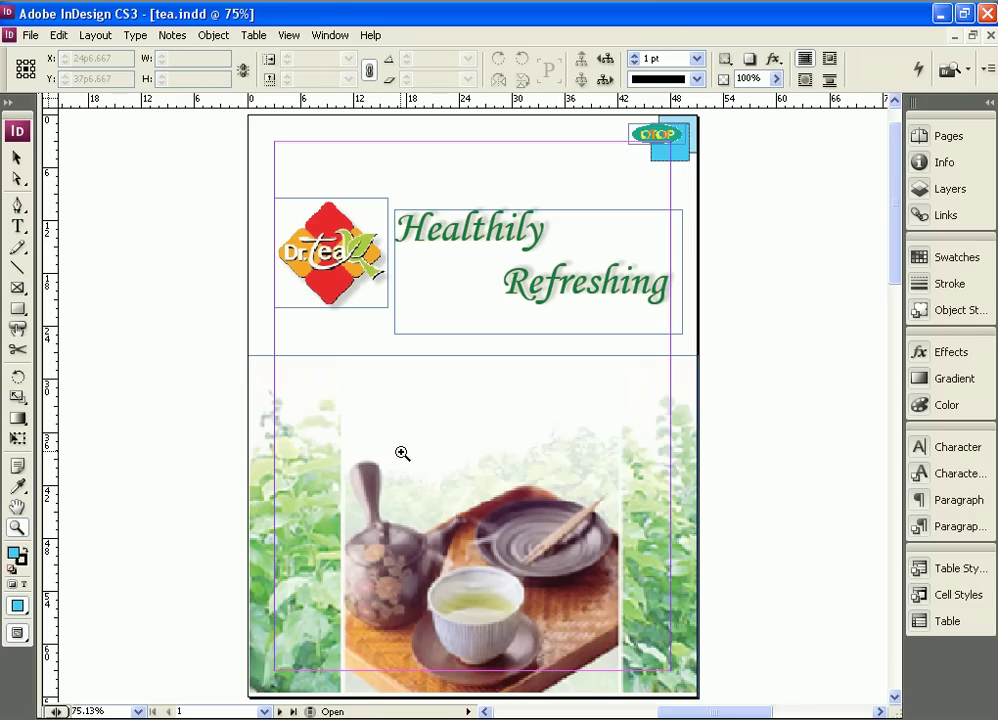
left_click(493, 578)
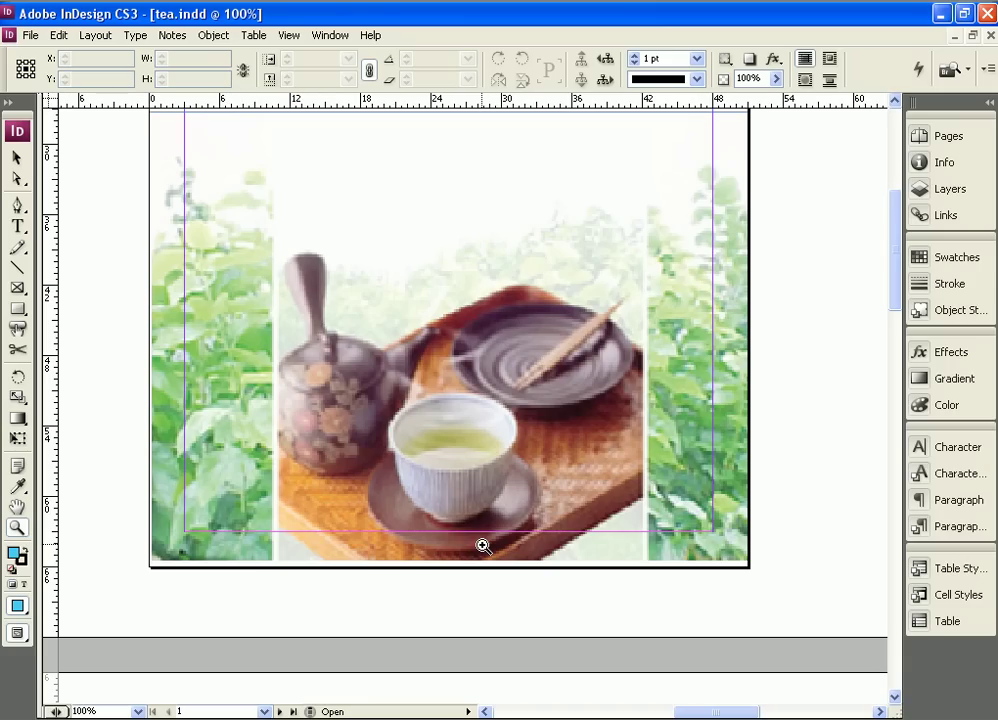
left_click(16, 158)
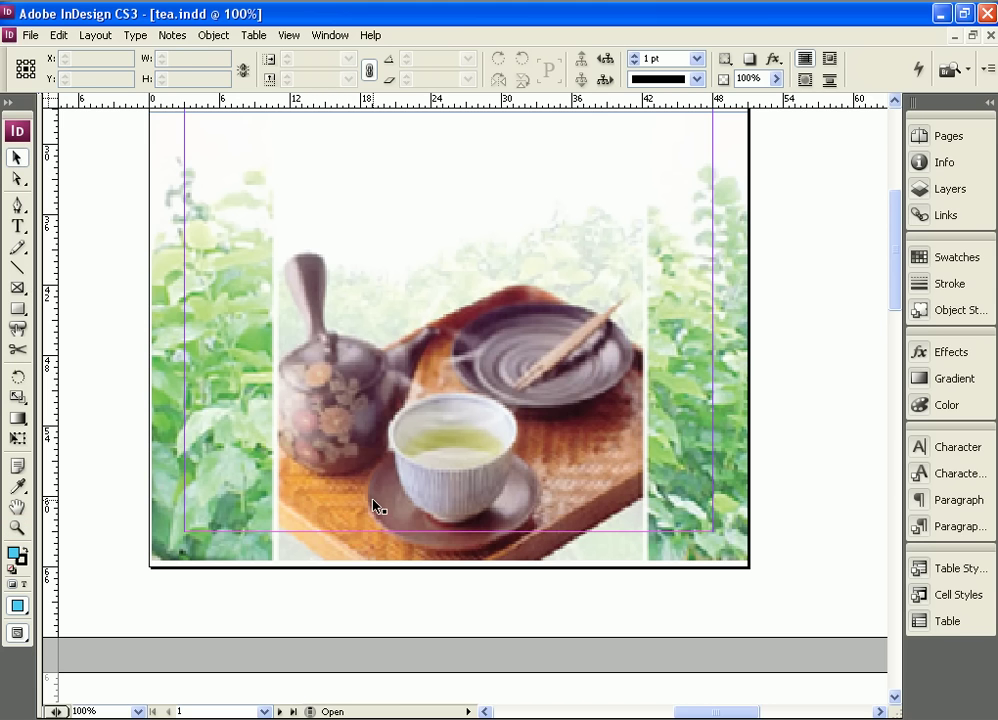
scroll(376, 510, "down", 10)
scroll(373, 504, "down", 4)
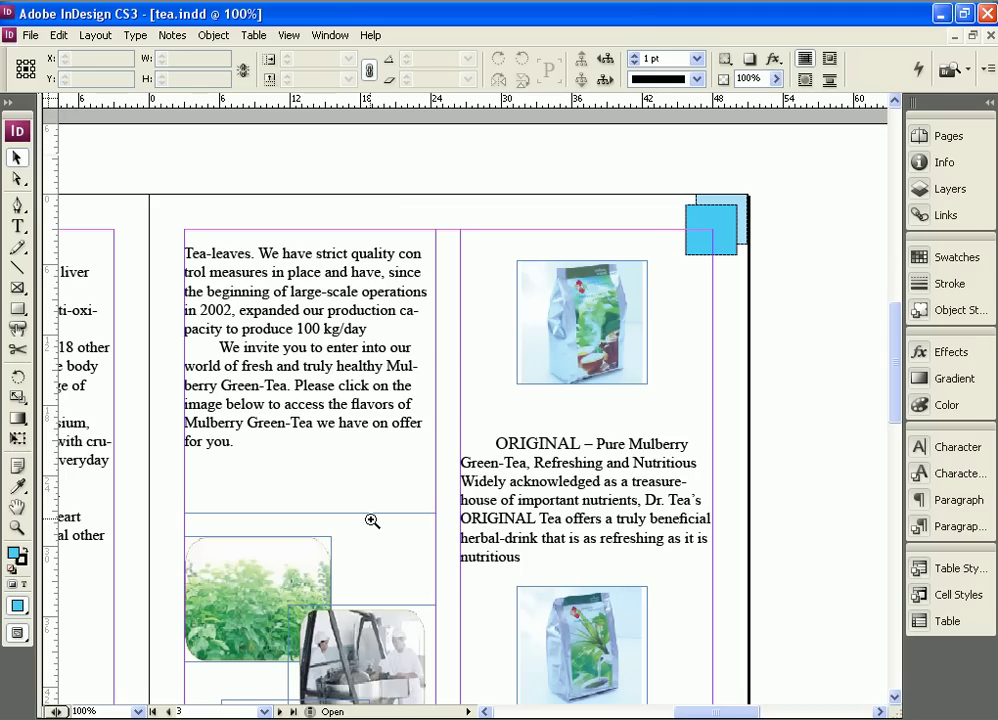
Step: Zoom in to 125% on page 3 without leaving the Selection tool, and zoom back out to 50%
left_click(371, 521)
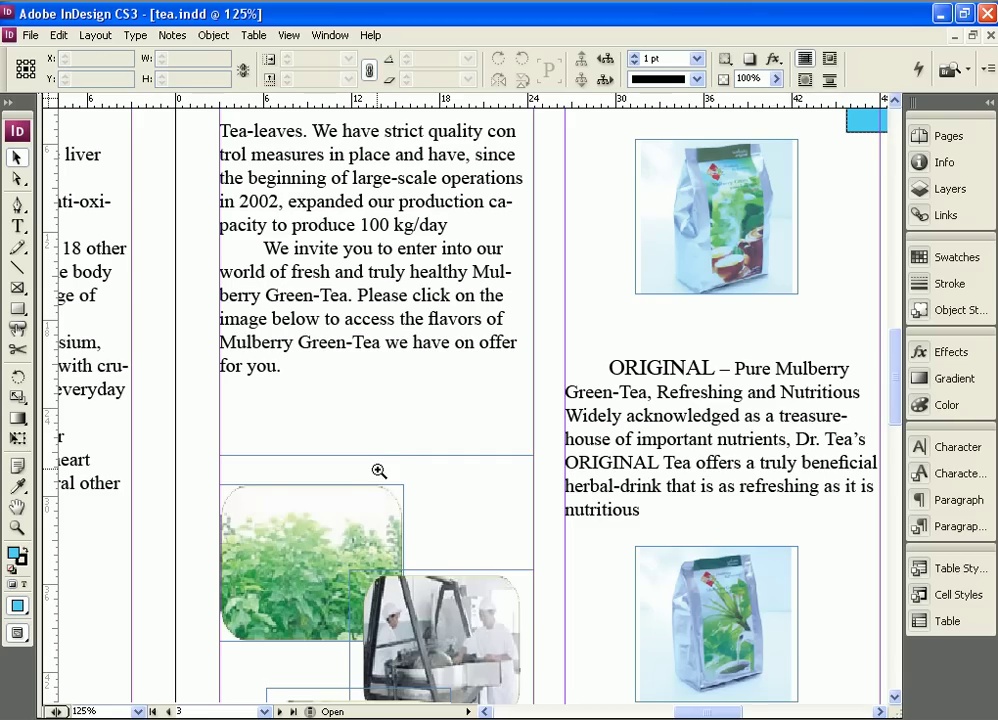
left_click(380, 466)
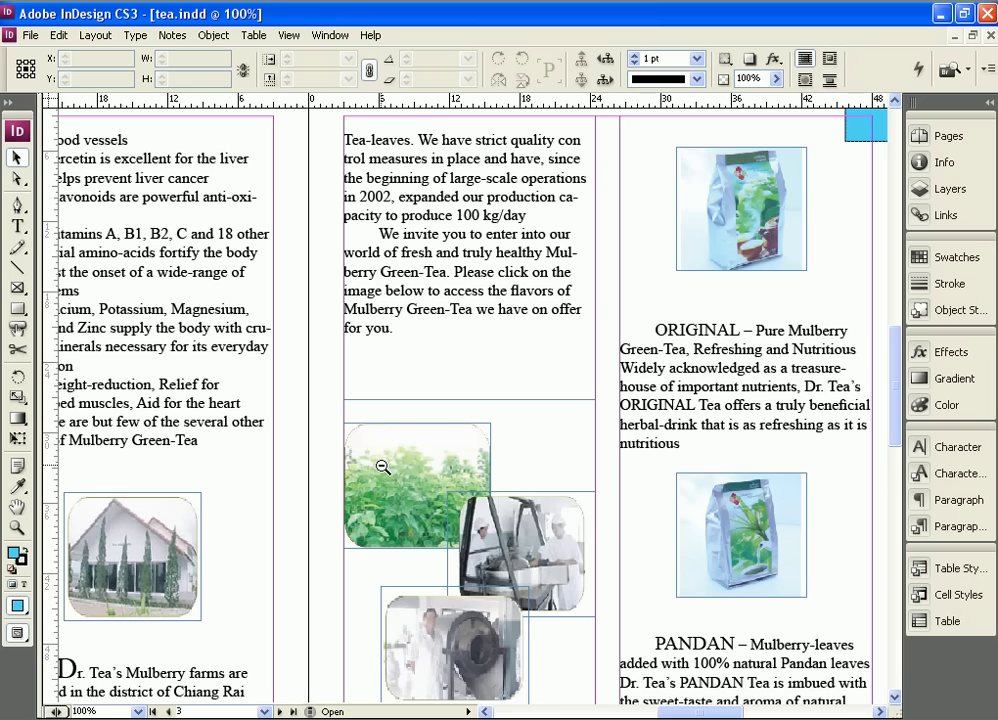
left_click(381, 465)
left_click(383, 528)
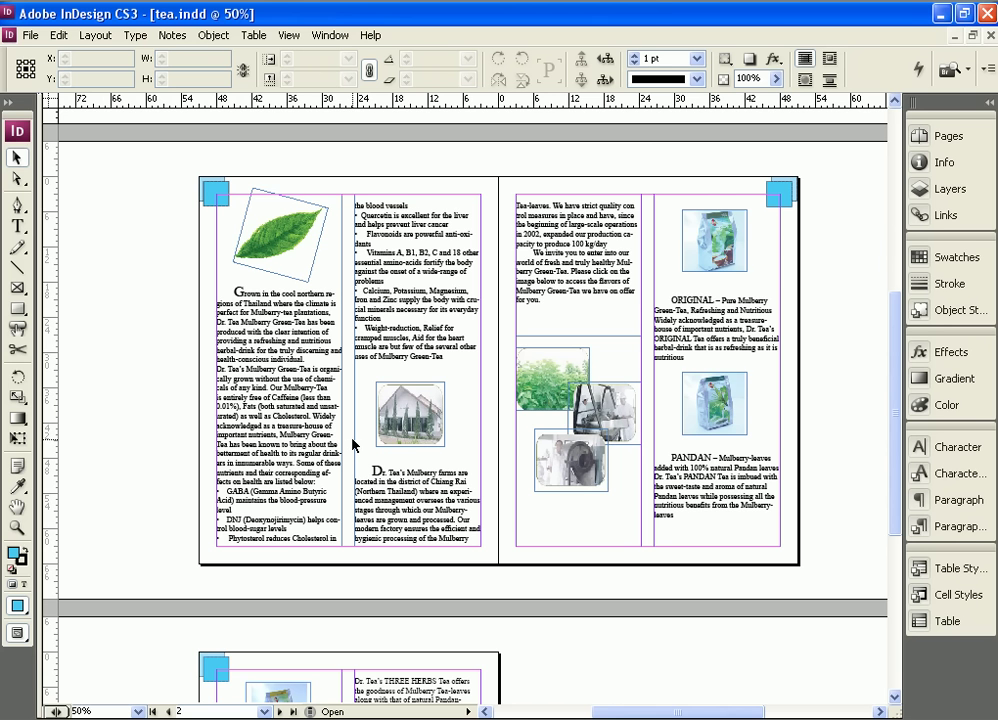
Step: Magnify the text on page 2 to 75% with the Zoom tool and return to the Selection tool
left_click(18, 527)
left_click(293, 360)
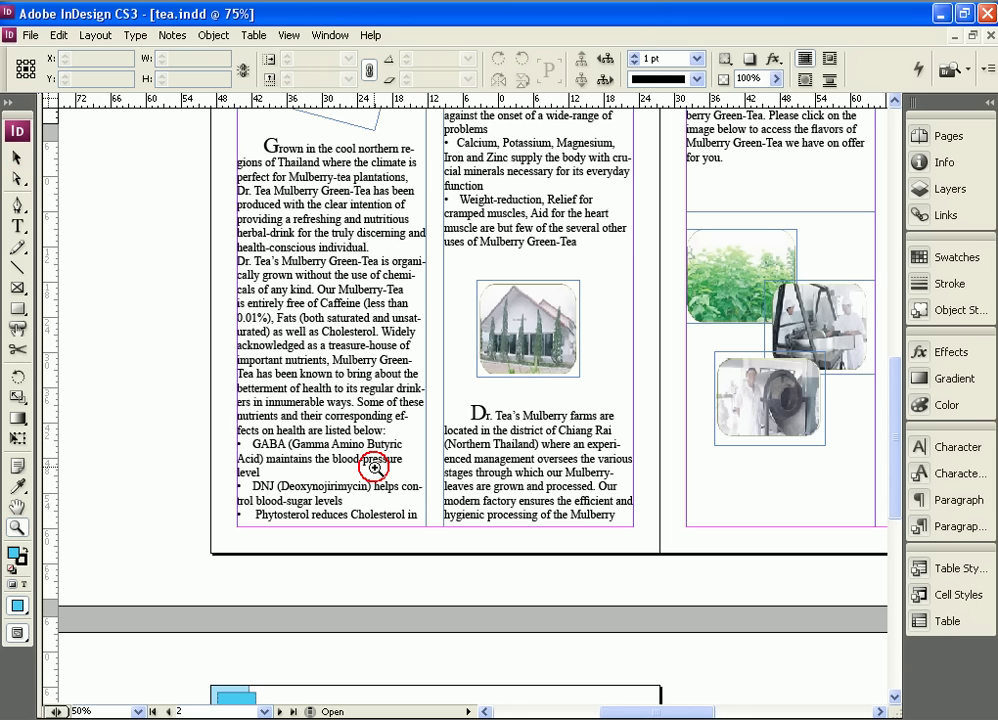
left_click(17, 157)
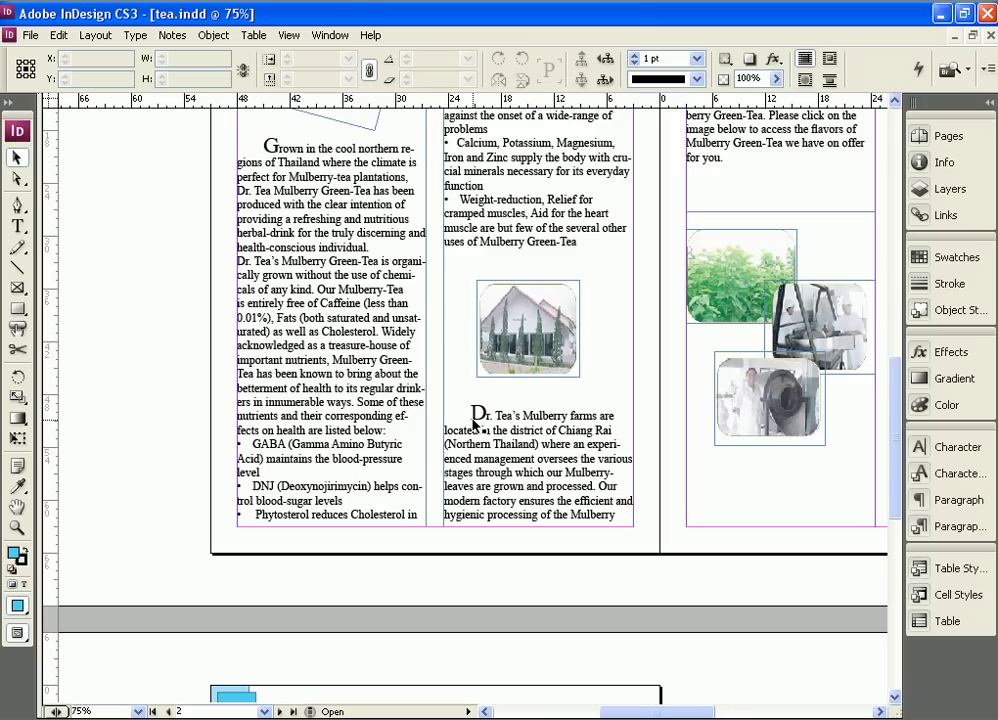
Step: With the Selection tool kept active, zoom page 2 to 100%, out to 25%, and back in to 50%
left_click(474, 420)
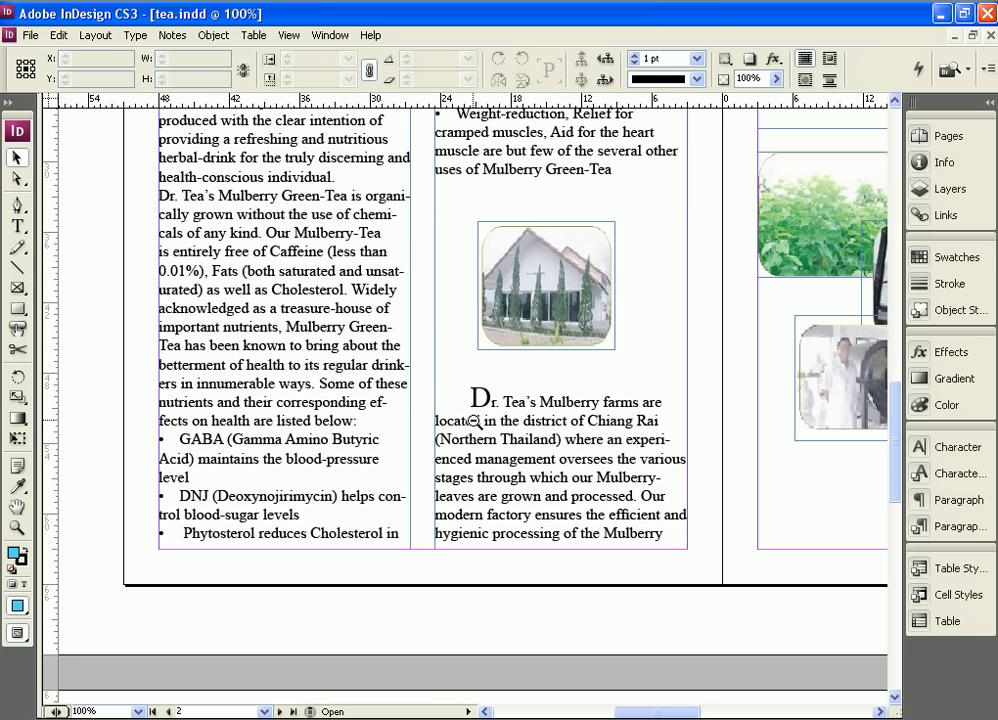
left_click(474, 421, "ctrl+alt")
left_click(474, 421, "ctrl+alt")
left_click(474, 388, "ctrl+alt")
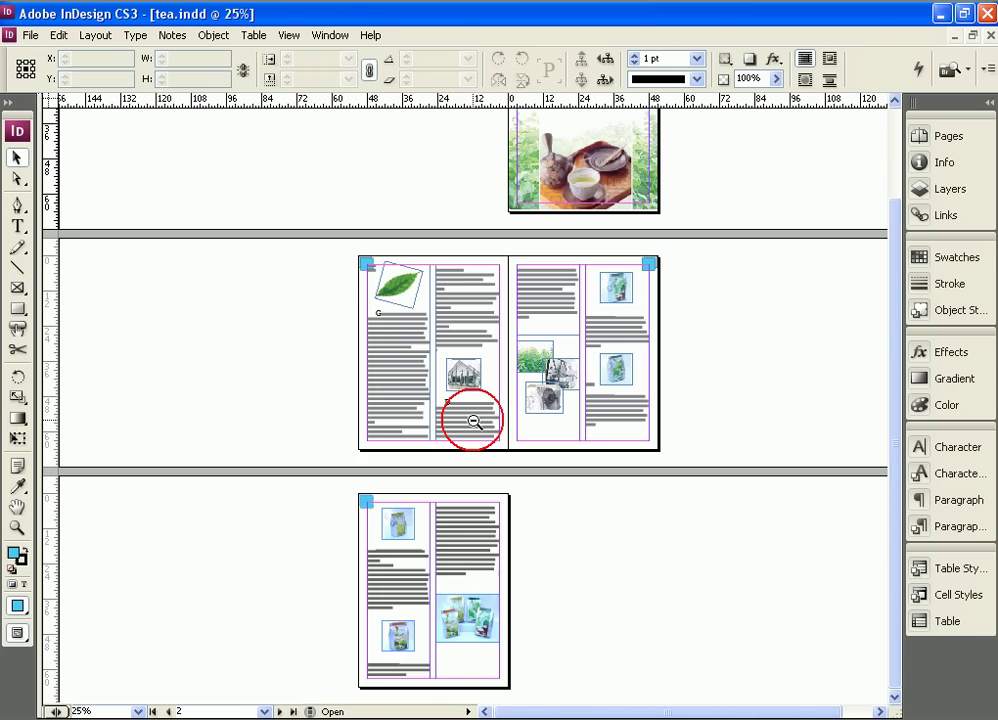
left_click(474, 419, "ctrl")
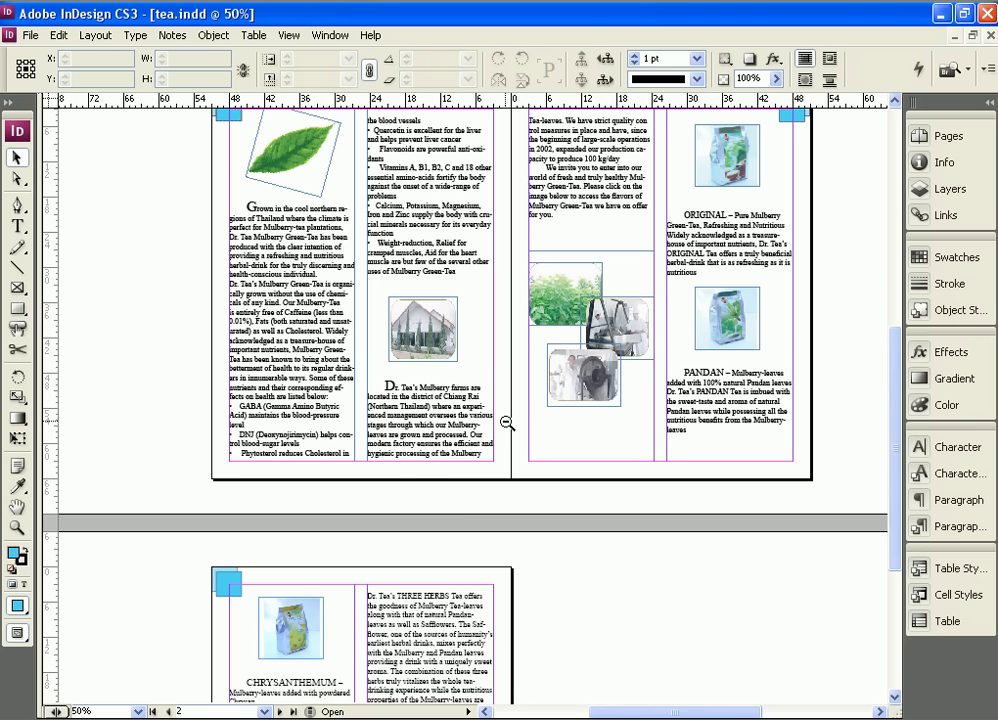
Step: Scroll vertically through the document until the whole spread of pages 2 and 3 is in view
scroll(506, 423, "down", 1)
scroll(505, 427, "up", 2)
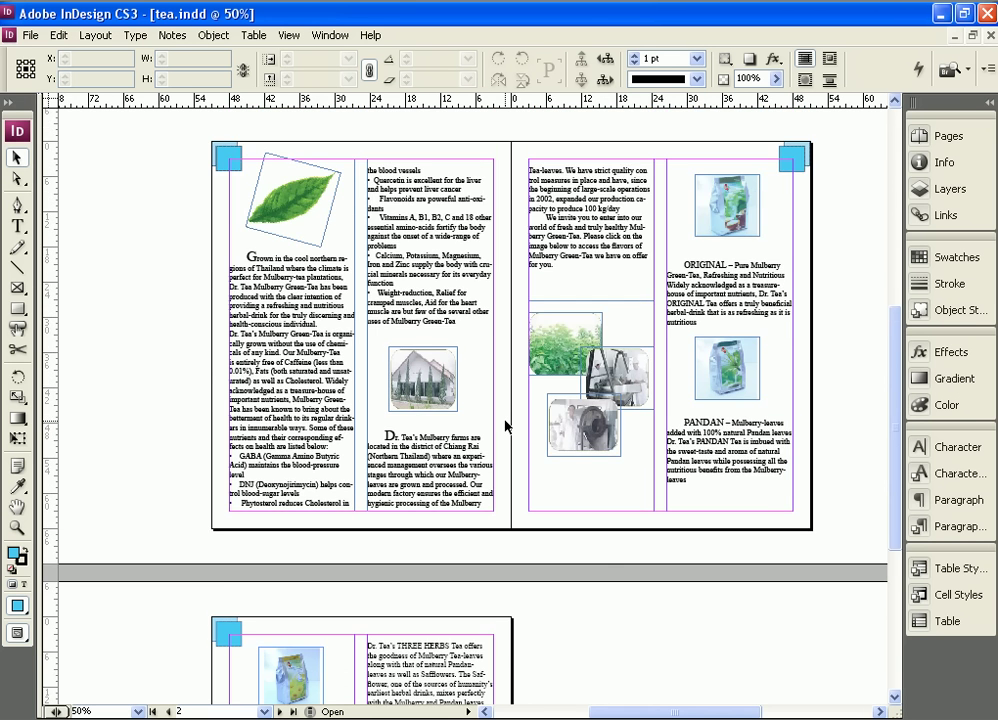
scroll(505, 426, "up", 4)
scroll(505, 426, "down", 2)
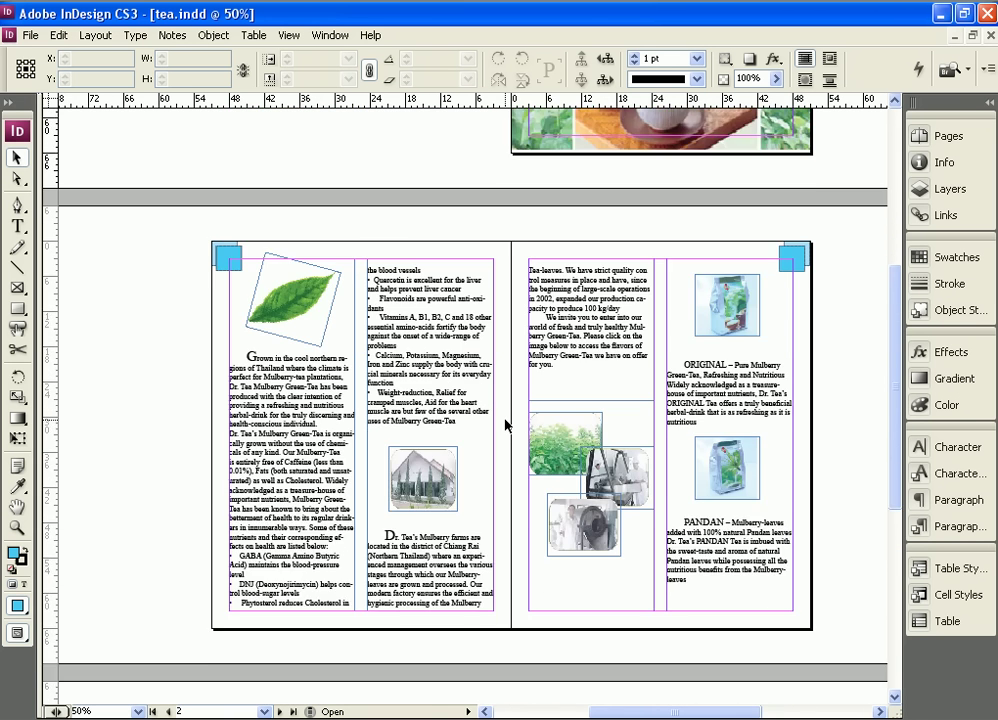
scroll(505, 425, "down", 1)
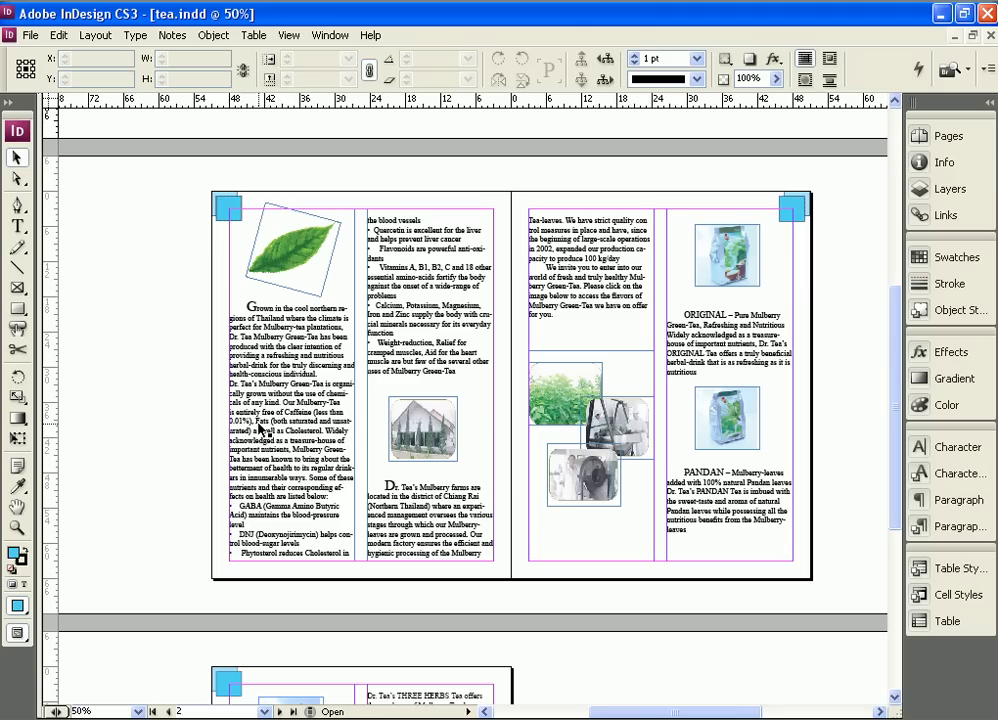
Step: Pan the view with the Hand tool from the page 2–3 spread to page 4 and return to the Selection tool
left_click(16, 506)
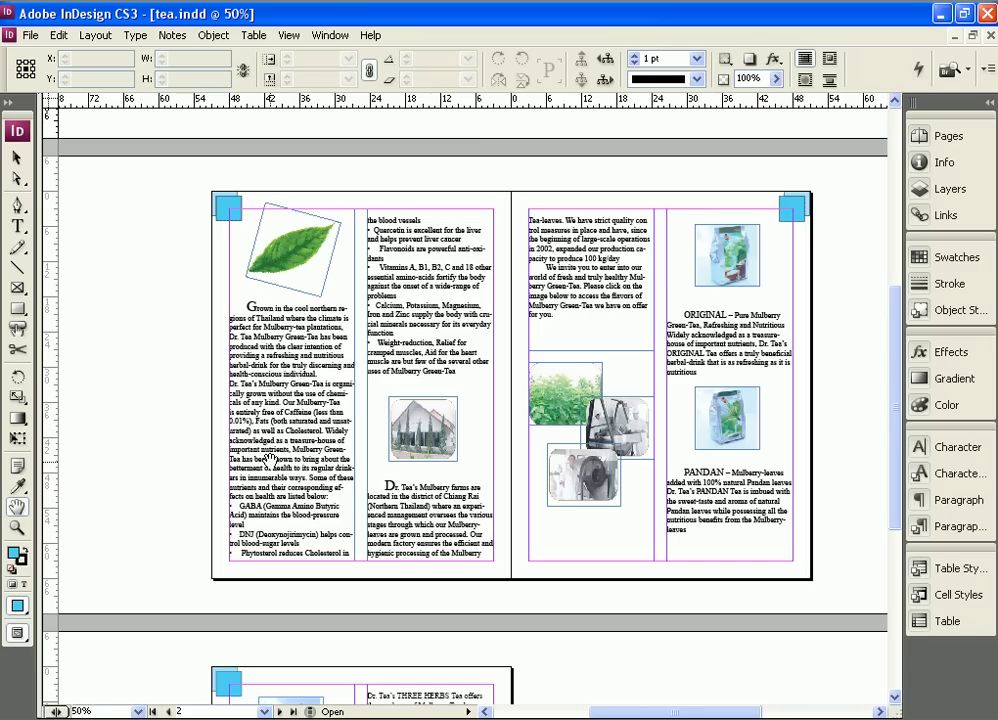
left_click(565, 371)
left_click_drag(565, 371, 370, 363)
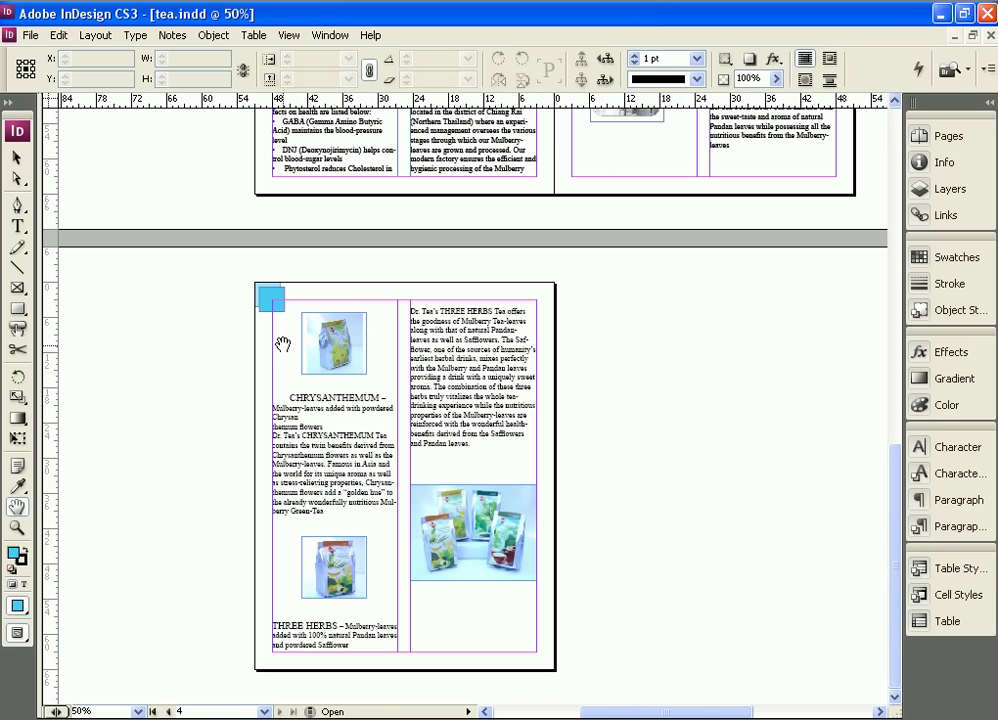
left_click(16, 157)
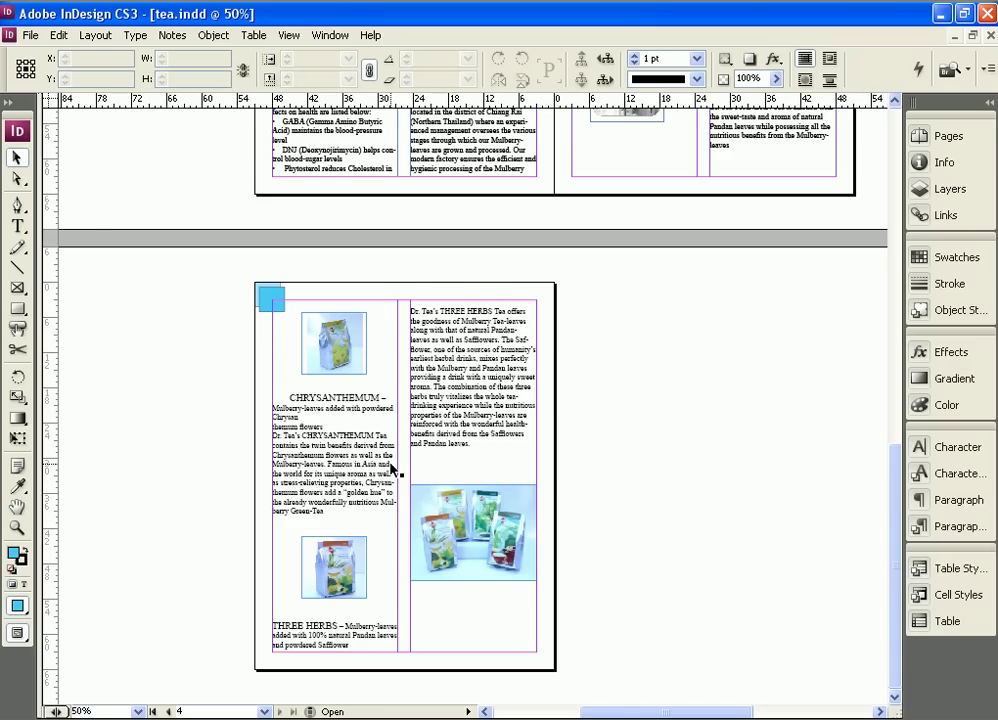
Step: Scroll the view from page 4 back to the spread of pages 2 and 3, shifting it horizontally as well
scroll(391, 468, "up", 5)
scroll(380, 500, "right", 3)
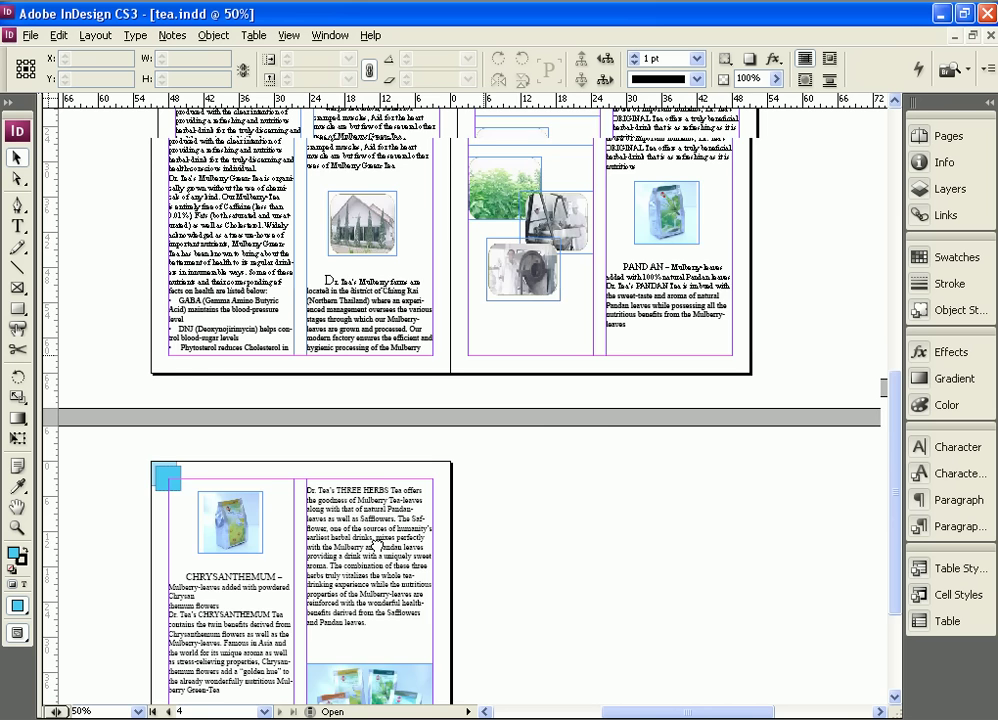
scroll(371, 544, "up", 4)
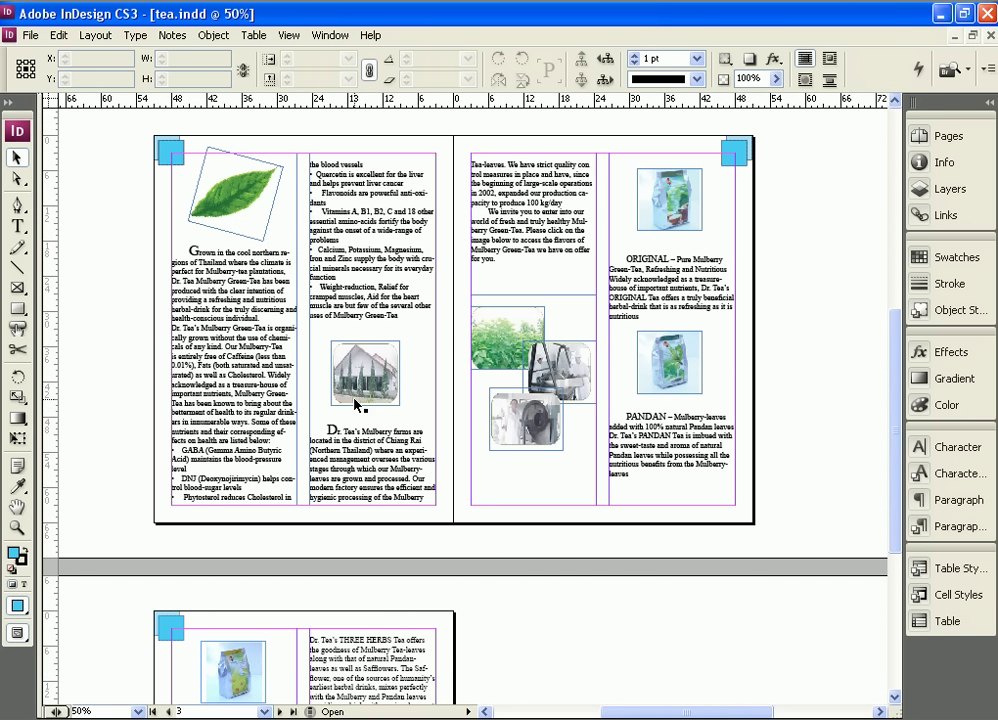
Step: Enter a view magnification of 100% and bring the upper part of the page 2–3 spread into view
left_click(98, 707)
type("100")
key("Return")
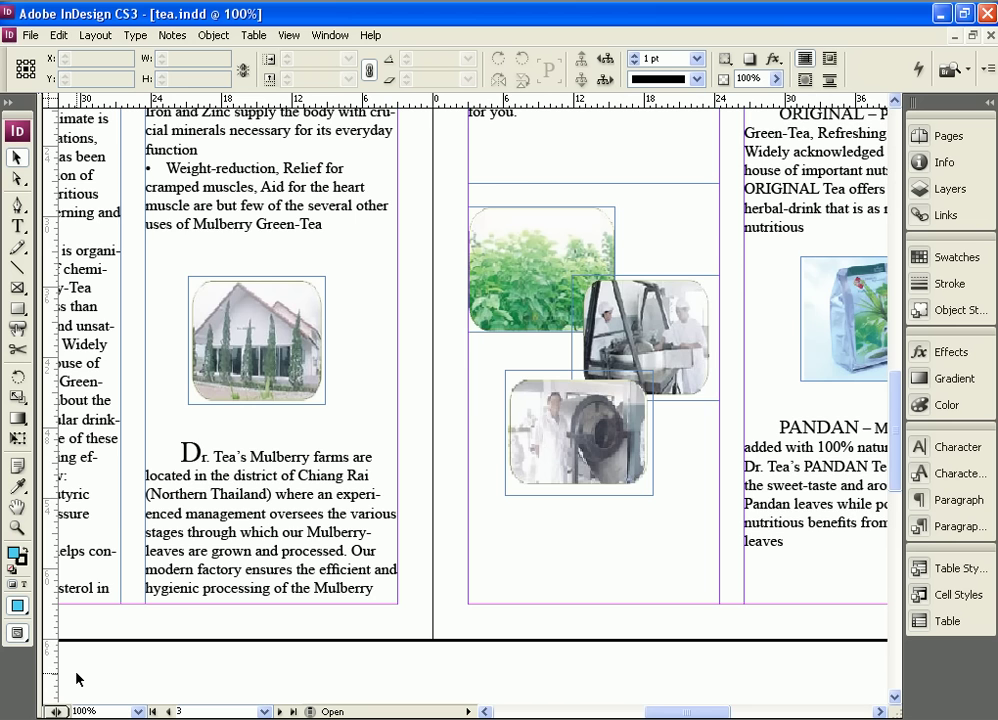
scroll(535, 575, "up", 3)
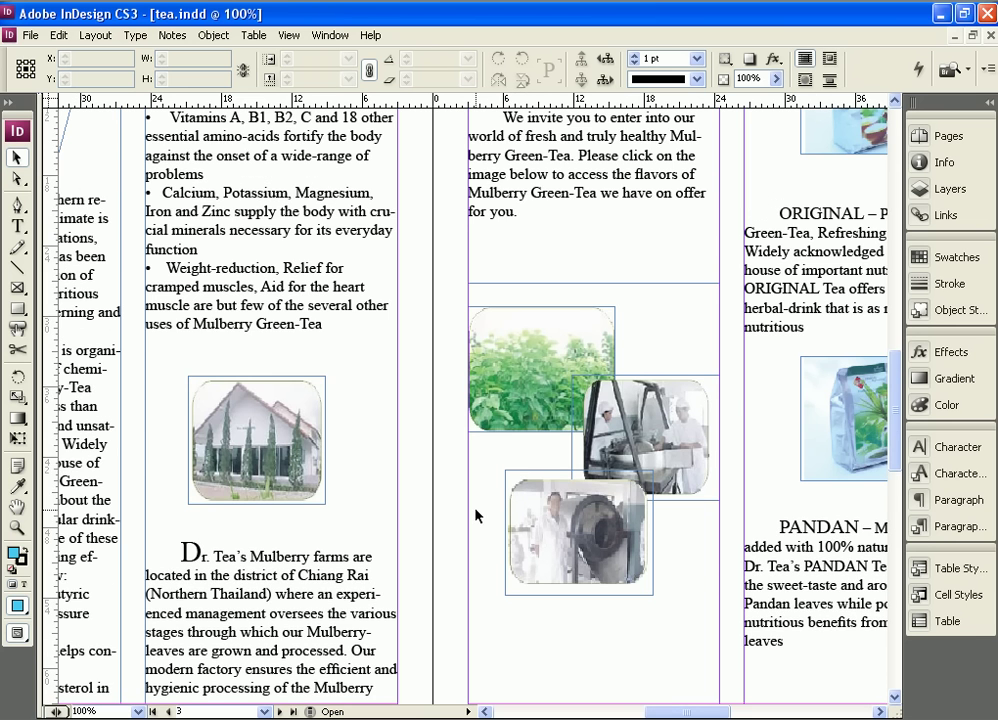
scroll(475, 517, "up", 3)
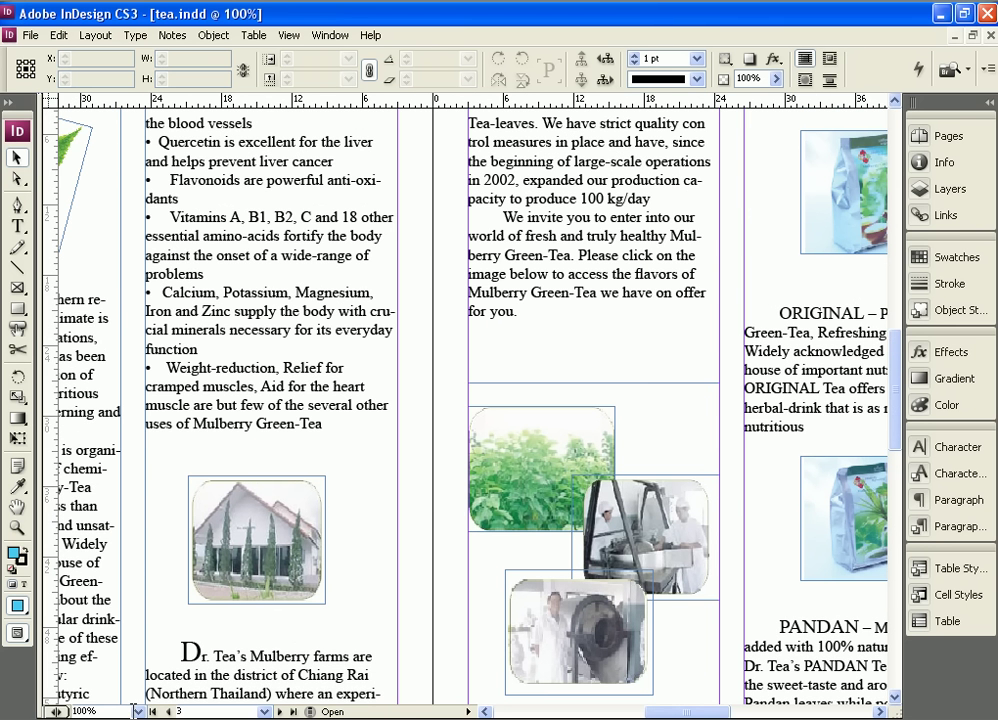
Step: Set the view magnification to the 25% preset and go to page 1
left_click(137, 712)
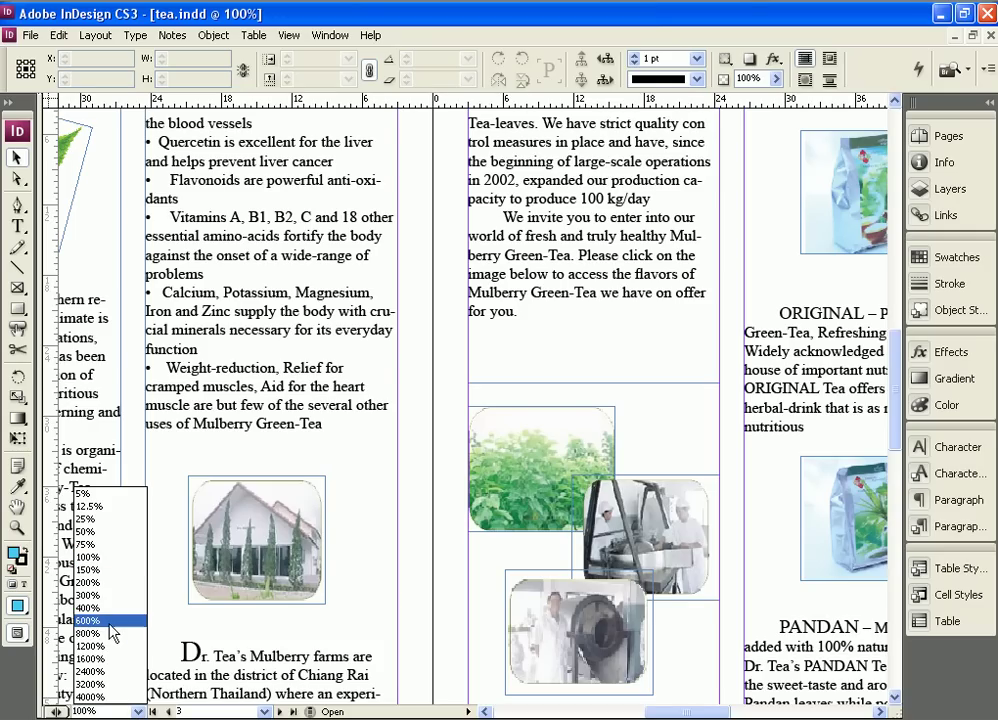
left_click(104, 519)
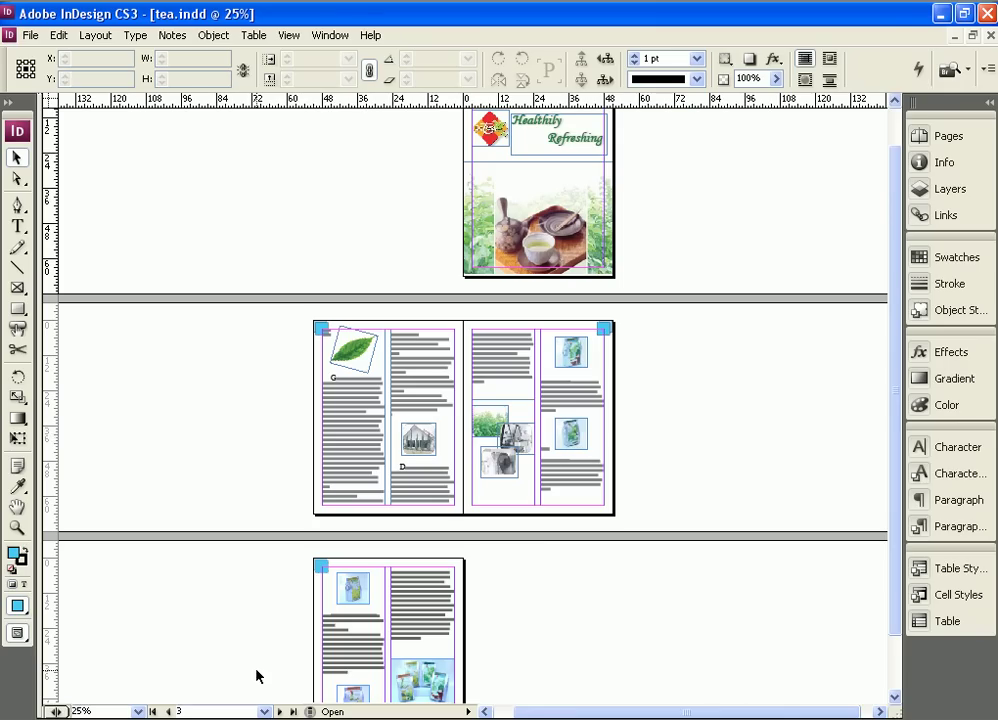
left_click(264, 711)
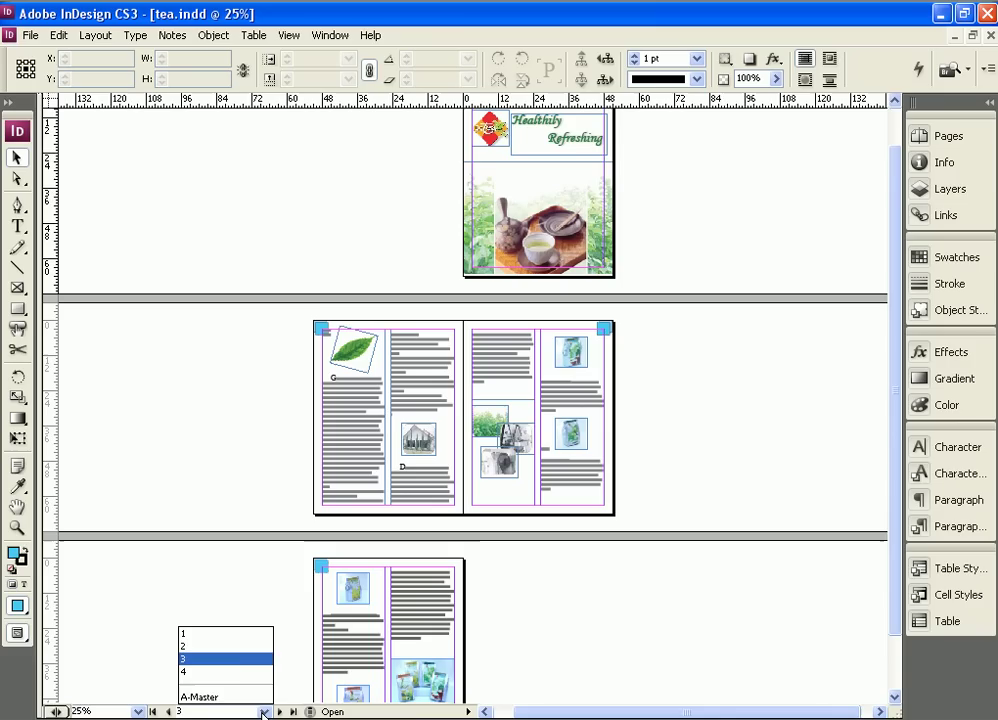
left_click(219, 635)
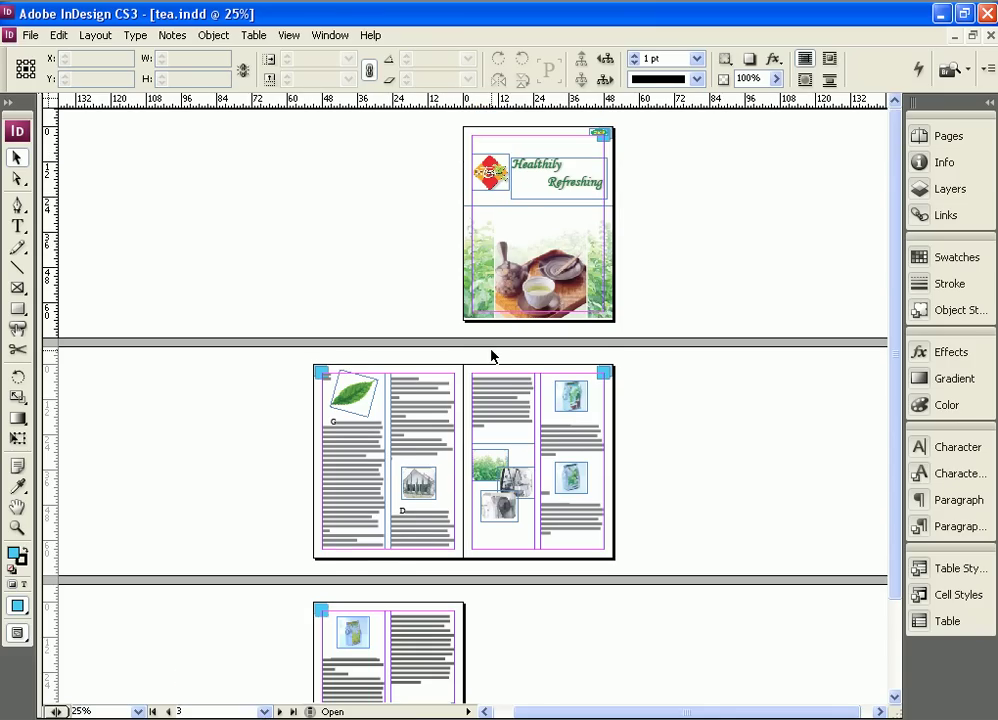
Step: Zoom in on page 2 to 75% and shift the view horizontally to show both of its text columns
left_click(420, 527, "ctrl")
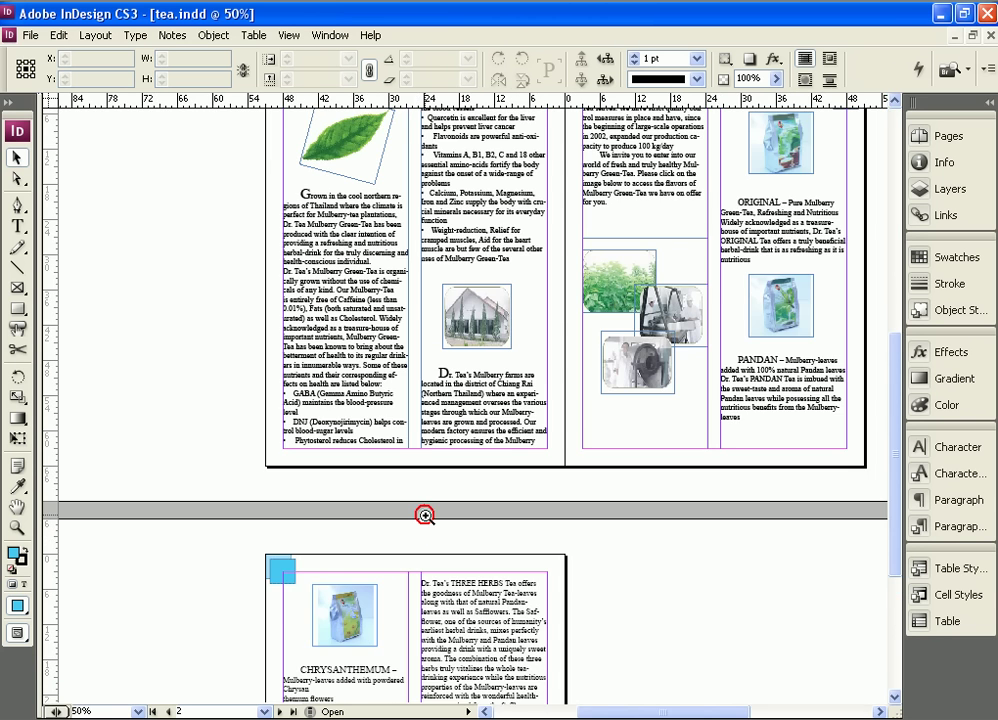
left_click(425, 515, "ctrl")
scroll(443, 512, "up", 6)
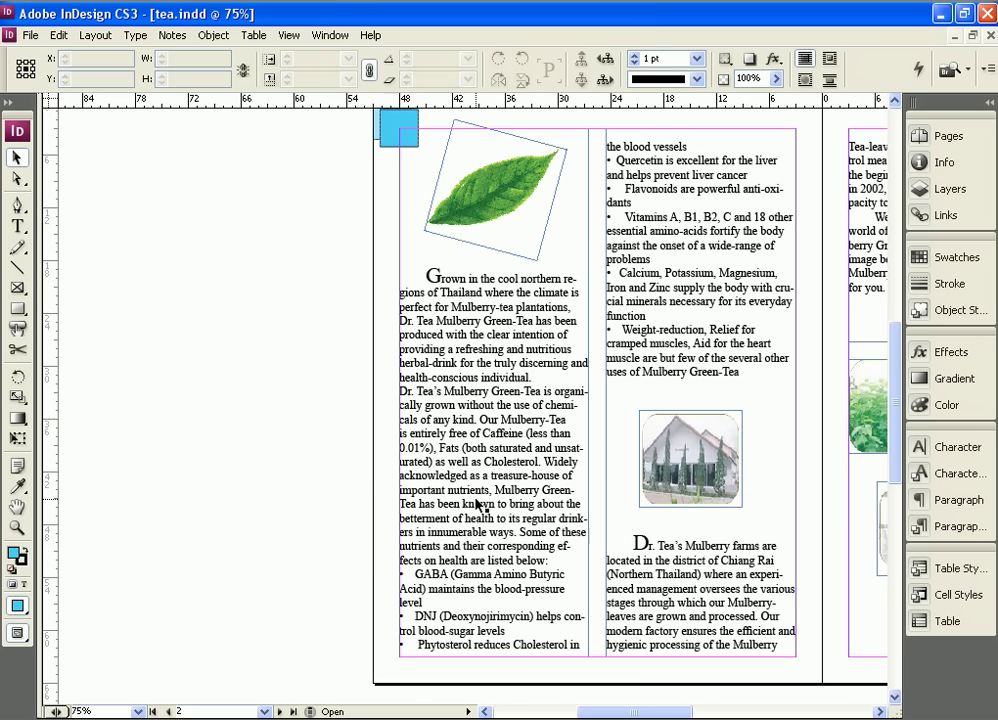
left_click_drag(652, 711, 668, 711)
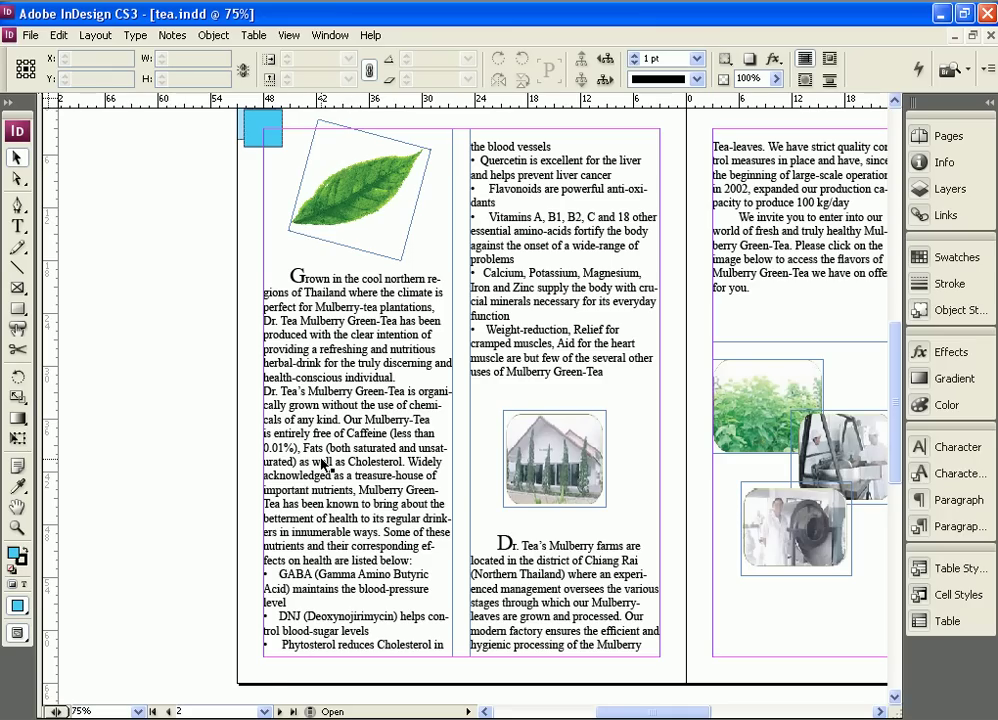
Step: Jump from page 2 to page 1 and adjust the view to show the cover artwork
left_click(264, 711)
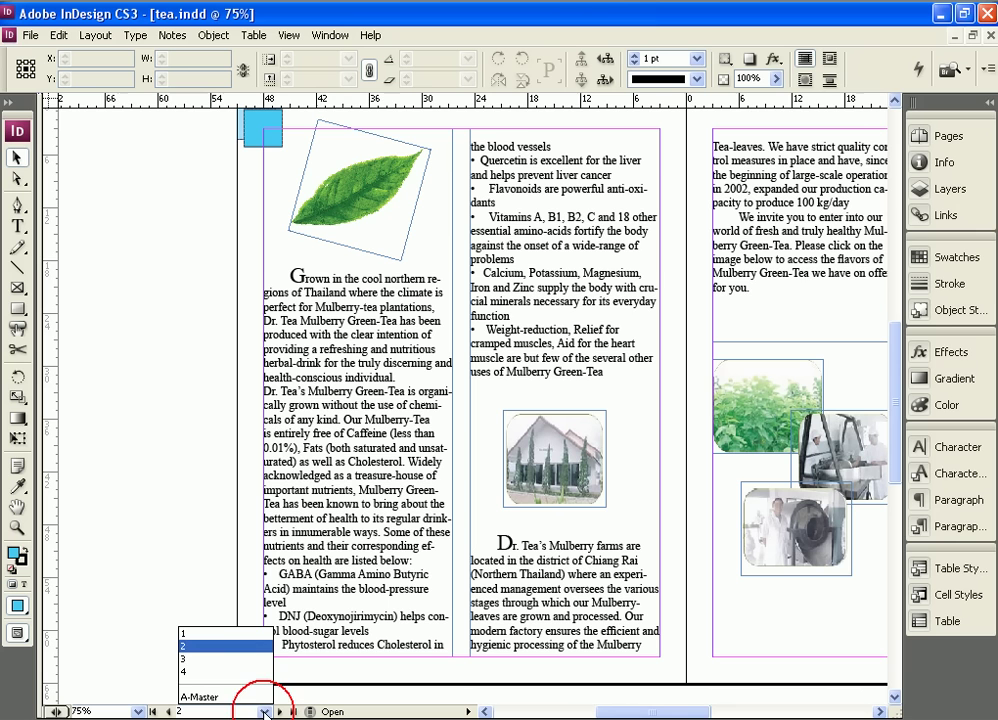
left_click(232, 634)
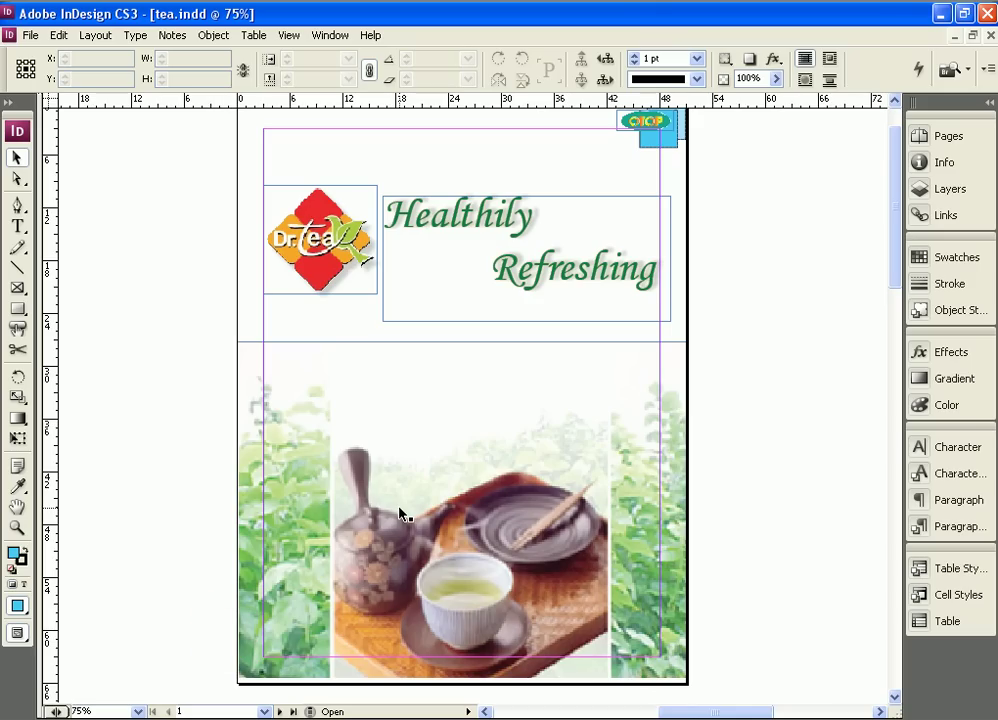
scroll(405, 521, "up", 1)
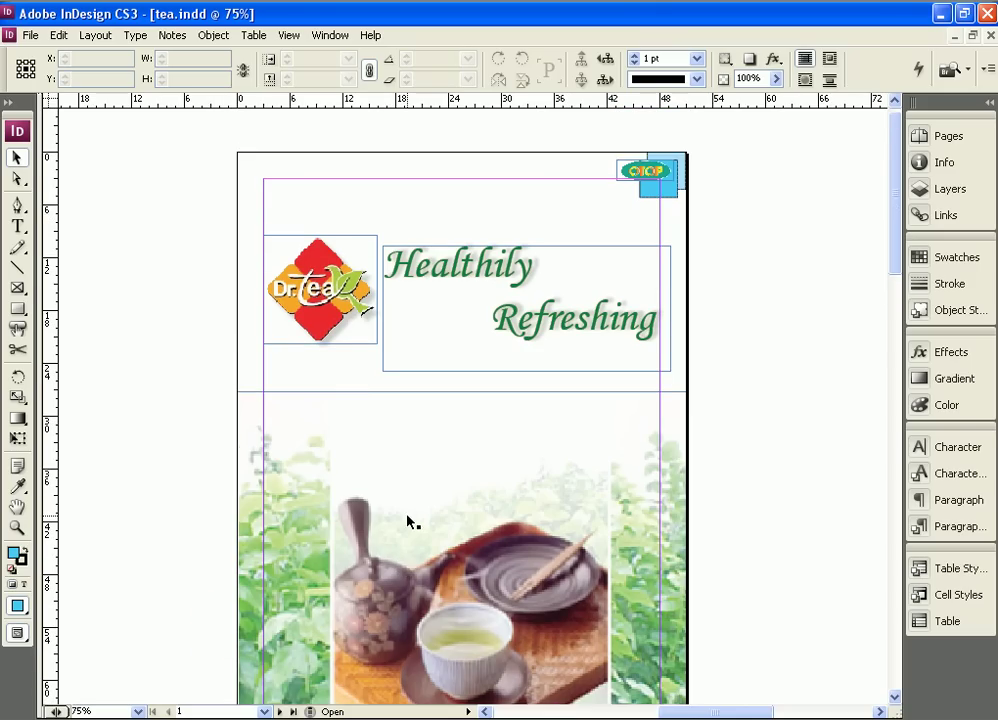
scroll(408, 521, "down", 1)
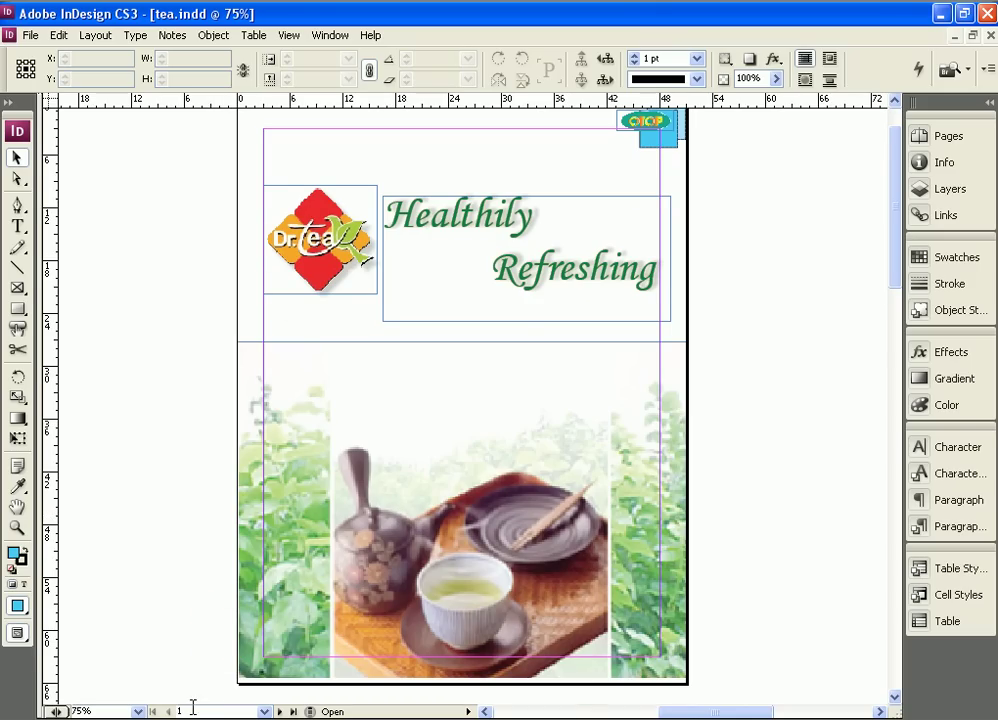
Step: Go directly to page 3 by entering its page number
left_click(150, 710)
type("3")
key("Return")
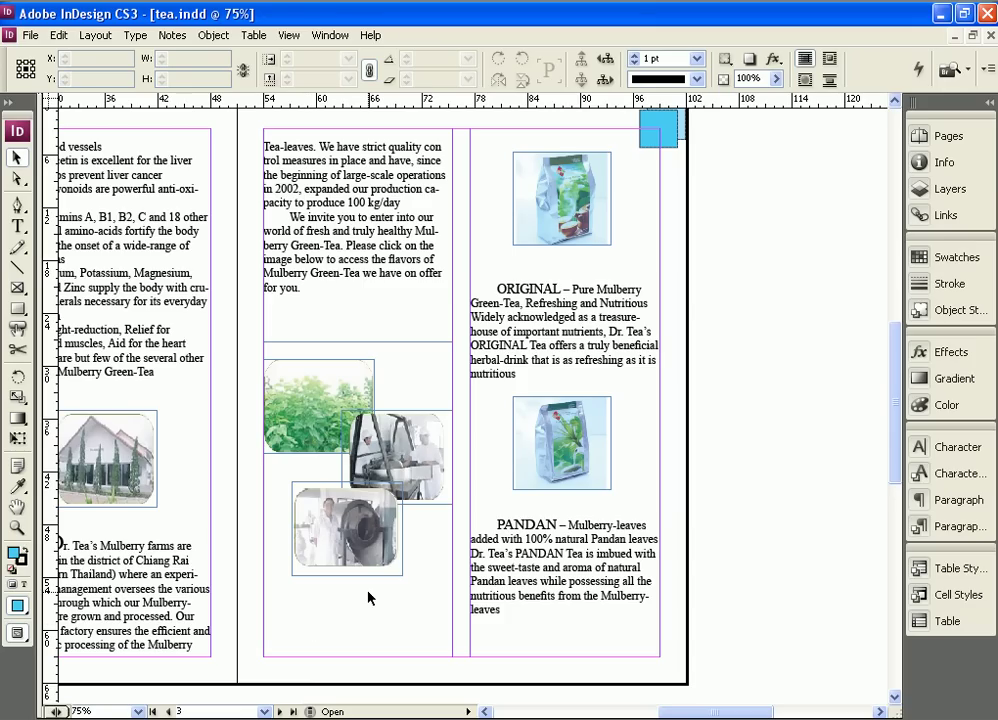
Step: Browse the page thumbnails of the document and jump to page 1 through its thumbnail
left_click(950, 136)
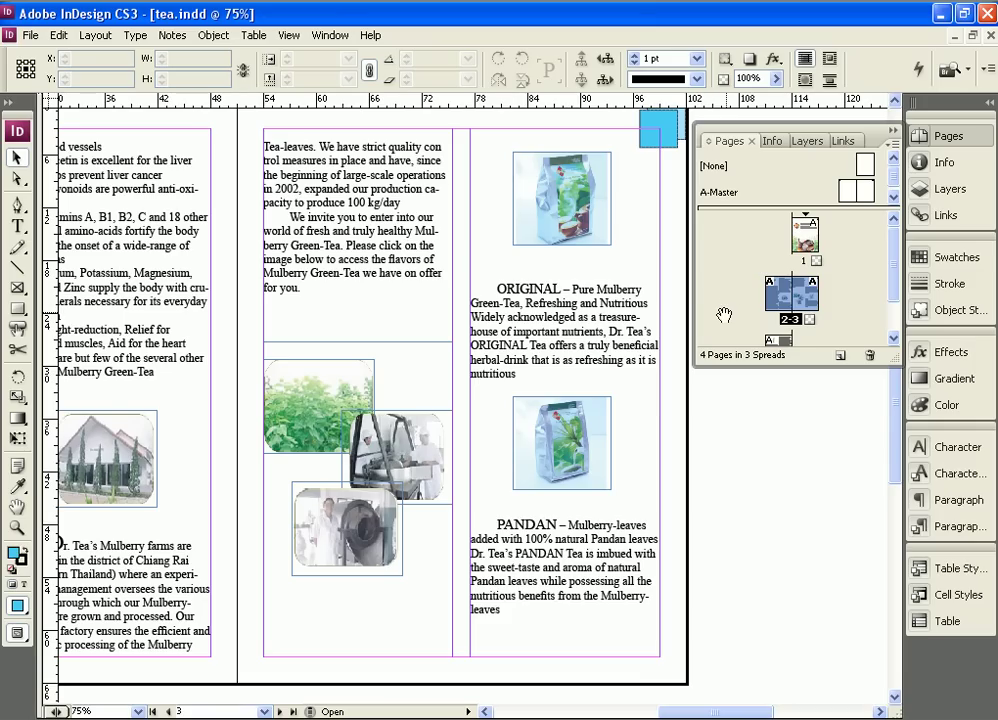
scroll(740, 253, "down", 2)
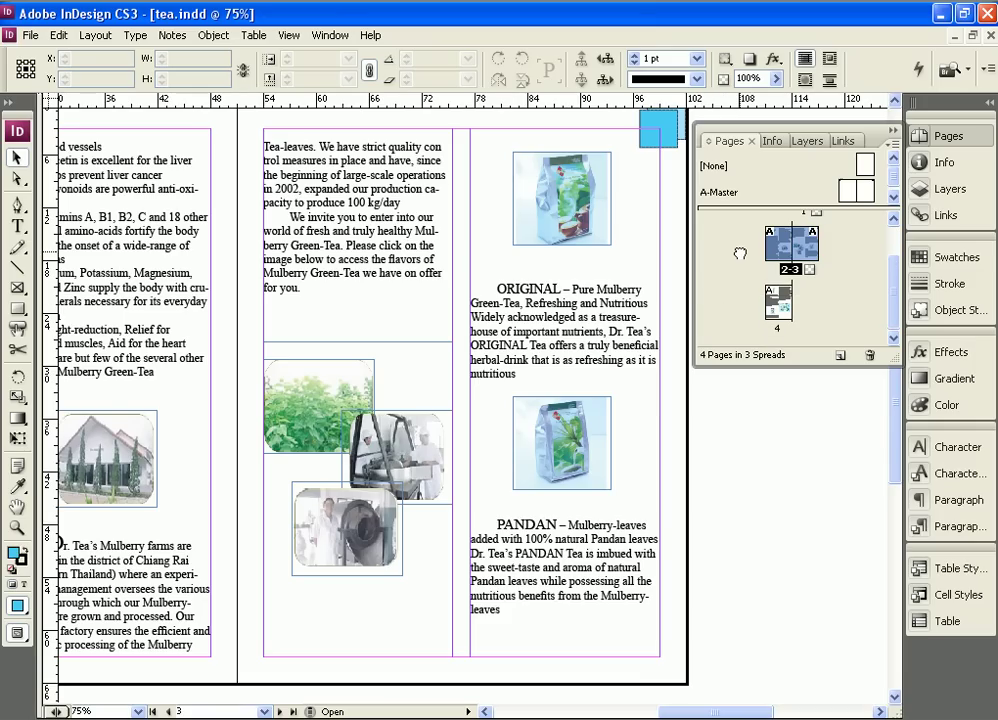
scroll(740, 253, "up", 2)
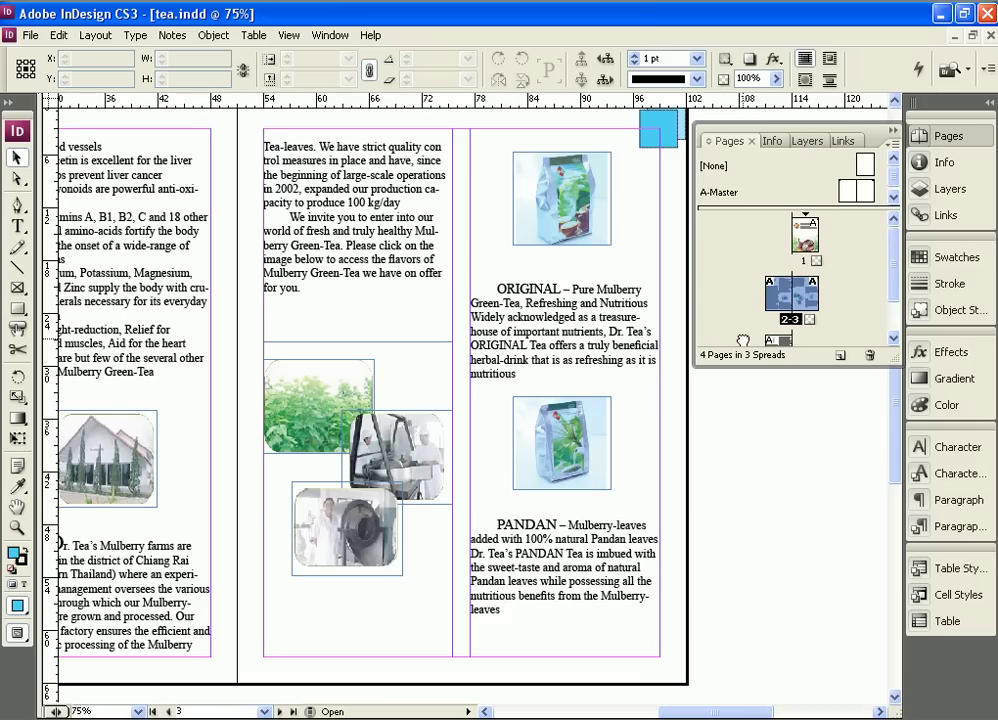
left_click(806, 238)
double_click(806, 238)
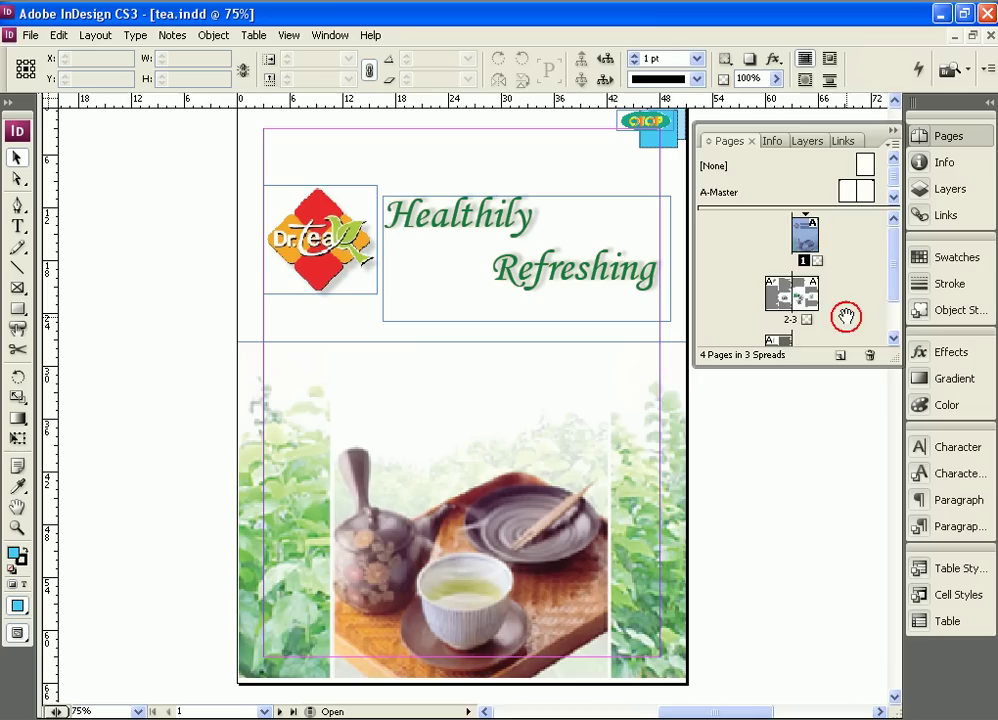
scroll(846, 314, "down", 2)
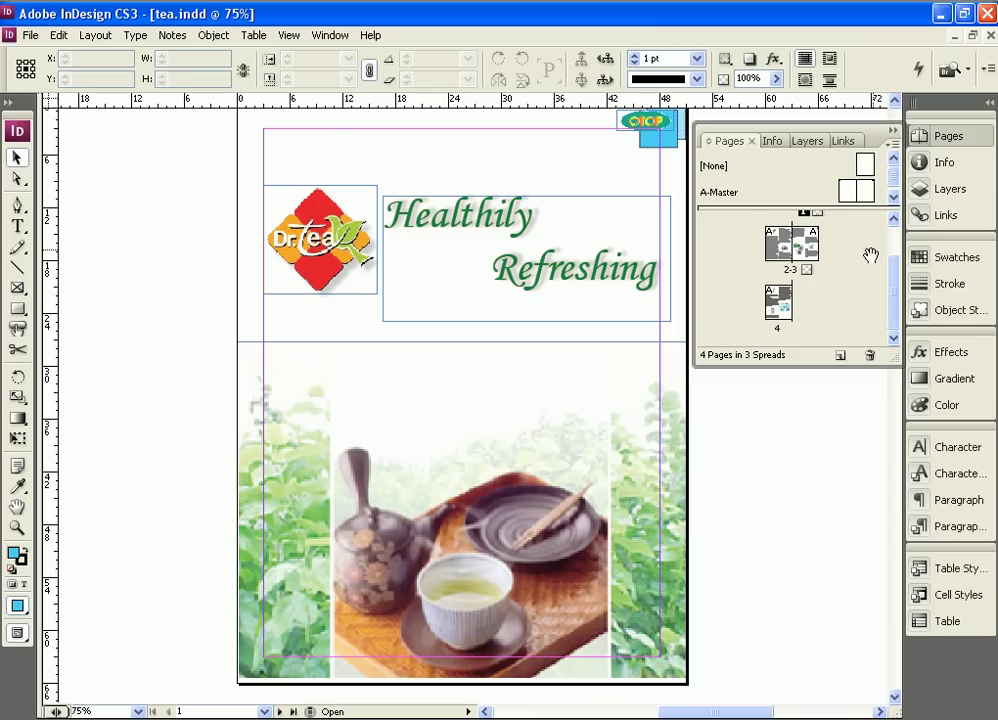
left_click(953, 135)
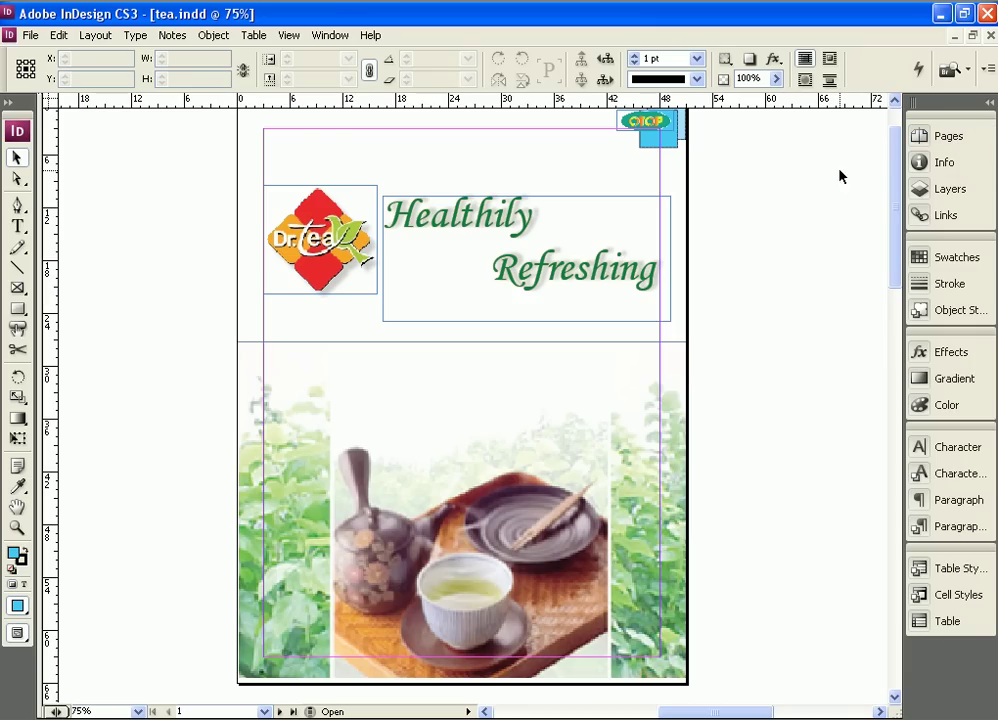
Step: Open the Navigator and place it over the outer edge of the cover page, clear of the tea set
left_click(329, 35)
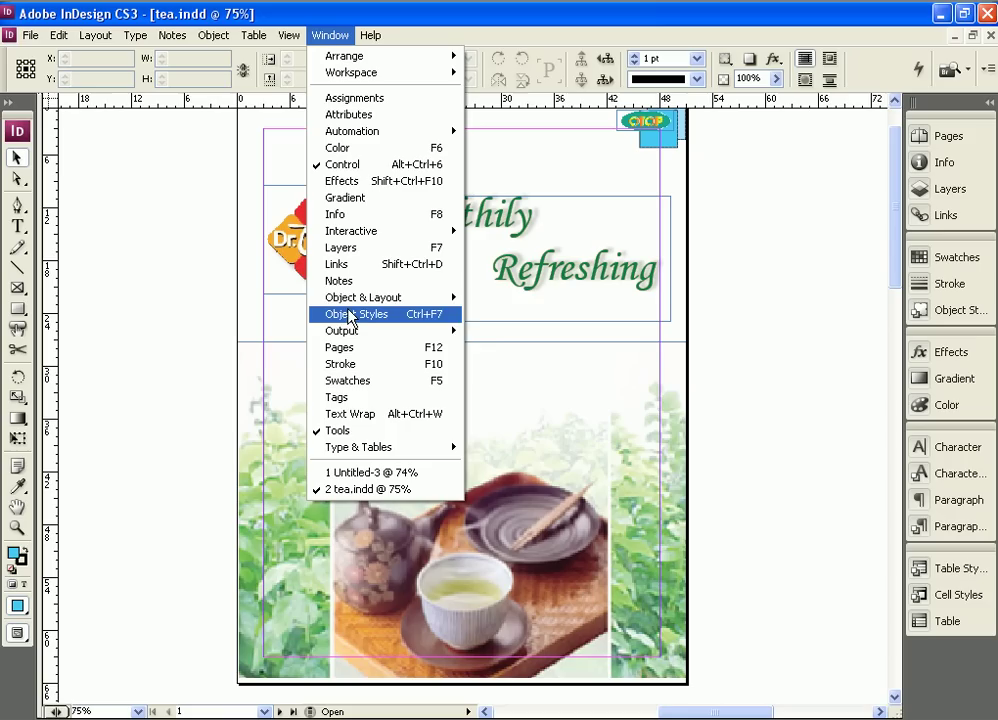
mouse_move(360, 300)
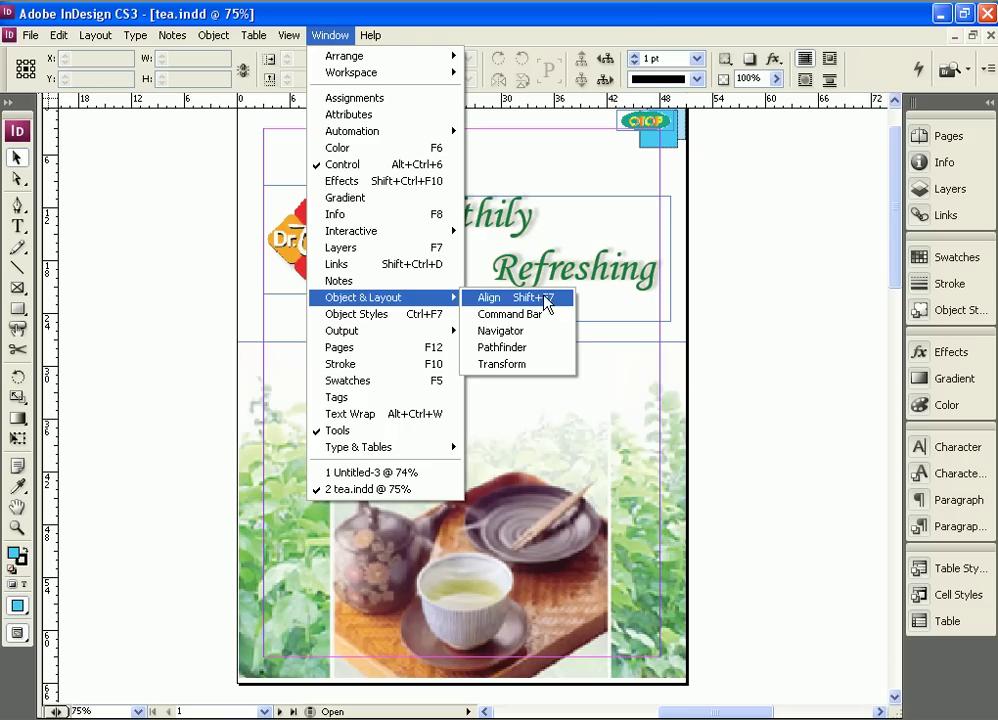
left_click(533, 340)
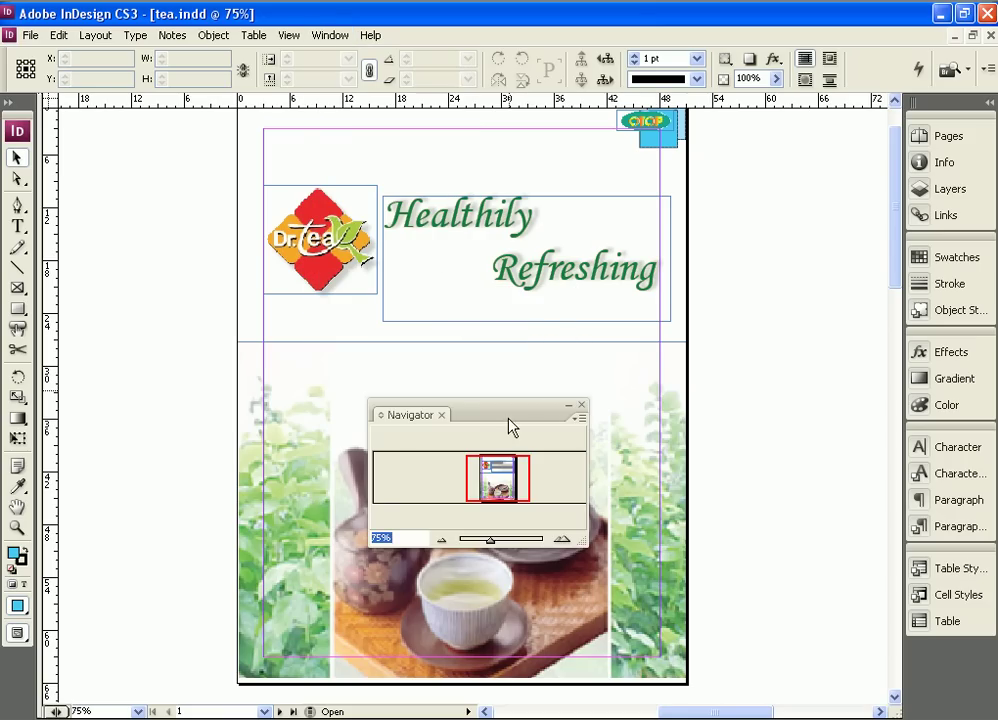
left_click_drag(510, 418, 535, 332)
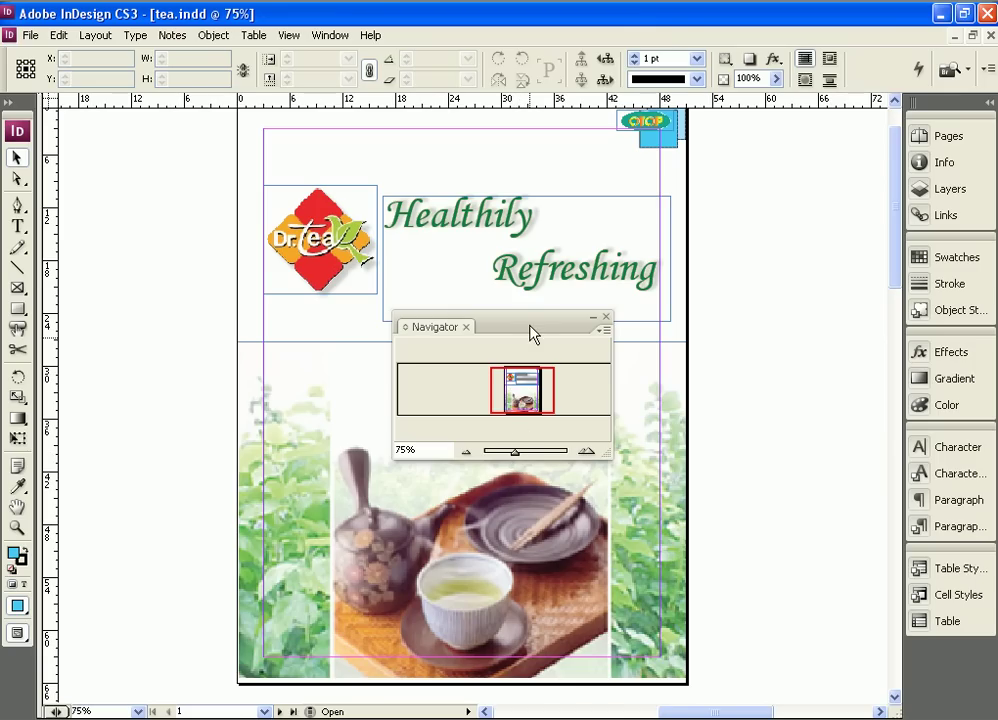
left_click_drag(530, 332, 260, 346)
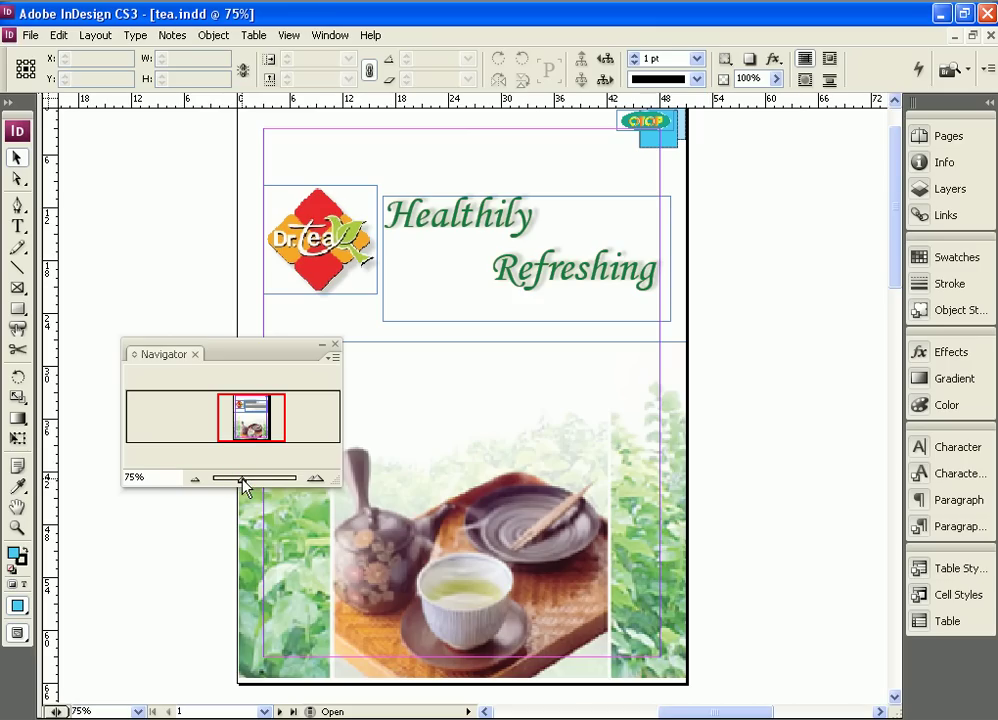
Step: Zoom the cover to 198.5% with the Navigator and bring the Dr. Tea logo into view, moving the Navigator off the logo
left_click_drag(241, 478, 260, 482)
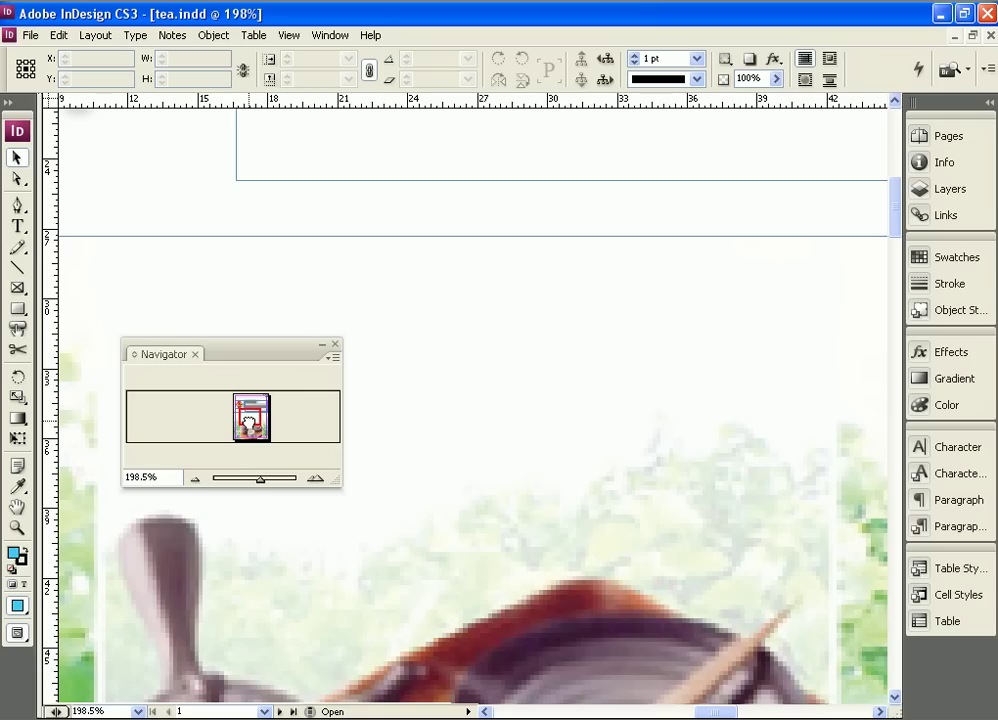
left_click_drag(243, 411, 241, 404)
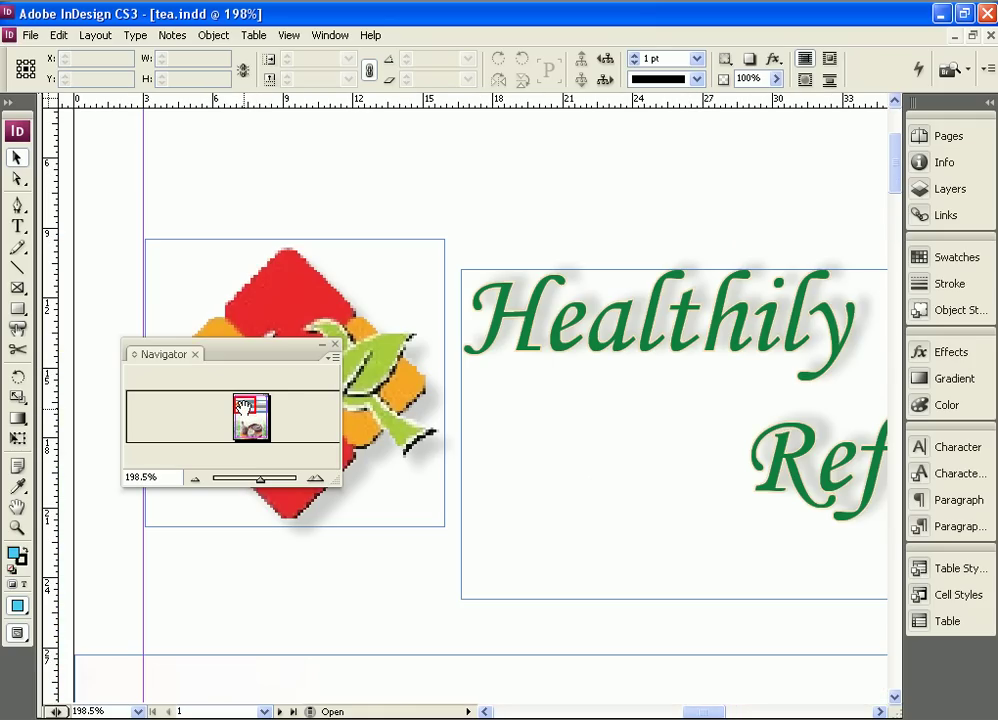
left_click_drag(289, 353, 349, 481)
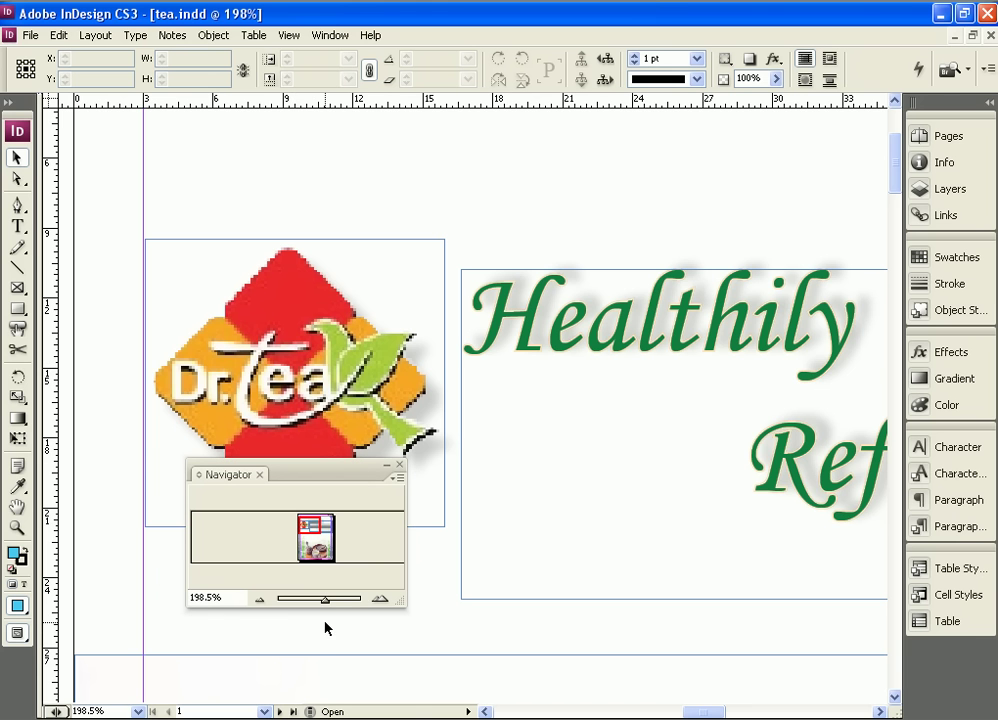
Step: Set the Navigator zoom to 100%, bring the cover's tea set photo into view, and close the Navigator
left_click_drag(325, 598, 310, 550)
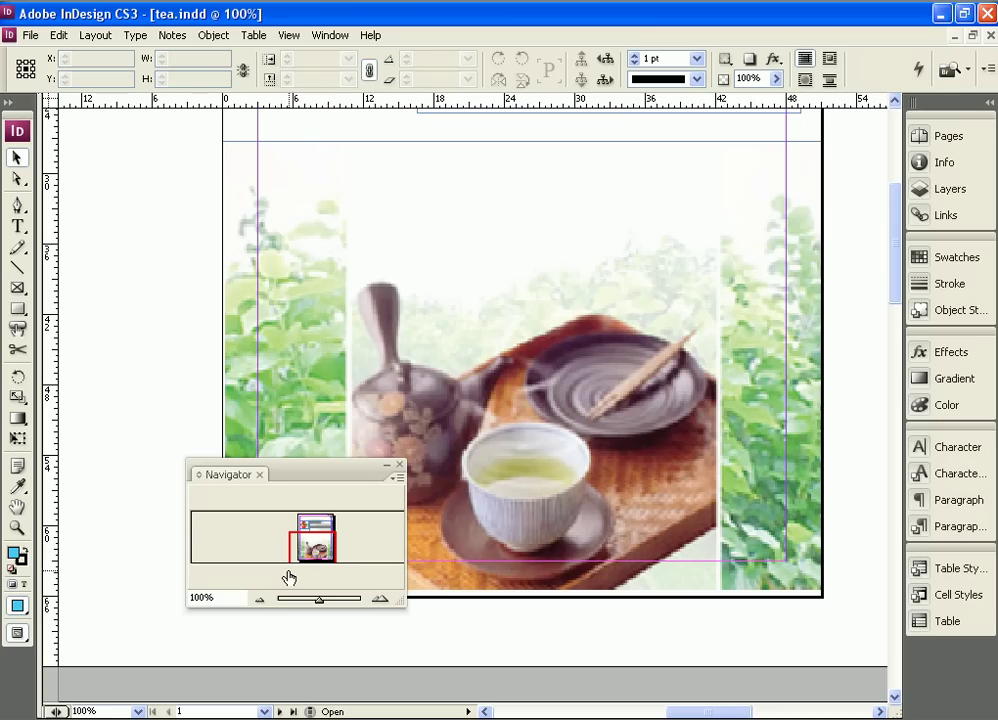
left_click(288, 35)
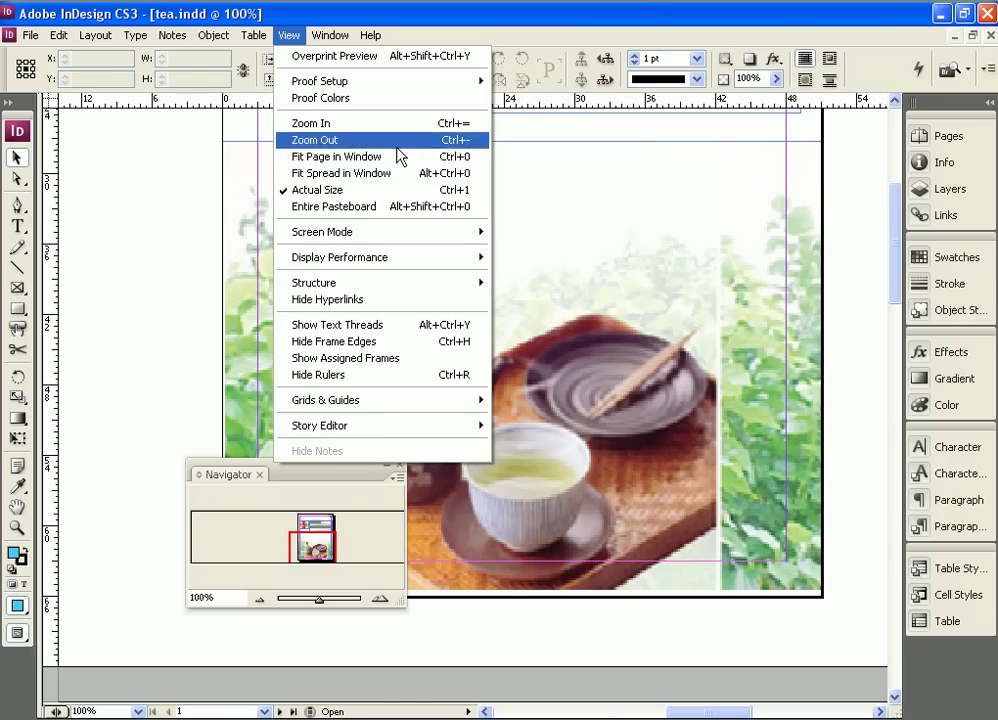
left_click(537, 333)
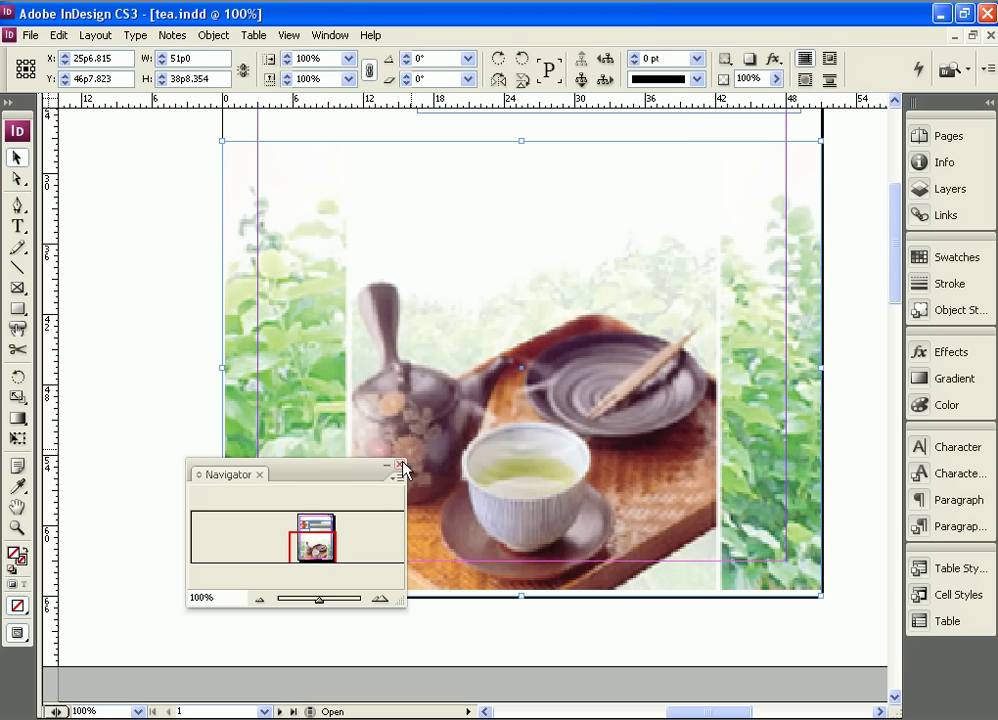
left_click(399, 467)
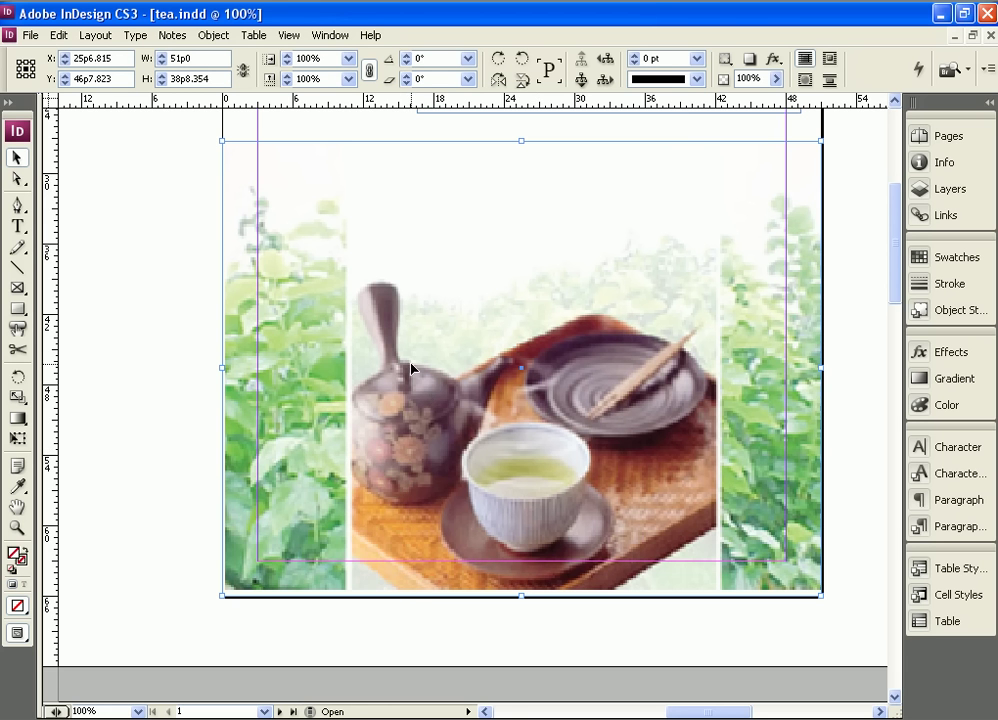
Step: Zoom out stepwise to 25%, zoom back in to 75%, and zoom out again to 25%
key("ctrl+minus")
key("ctrl+minus")
key("ctrl+minus")
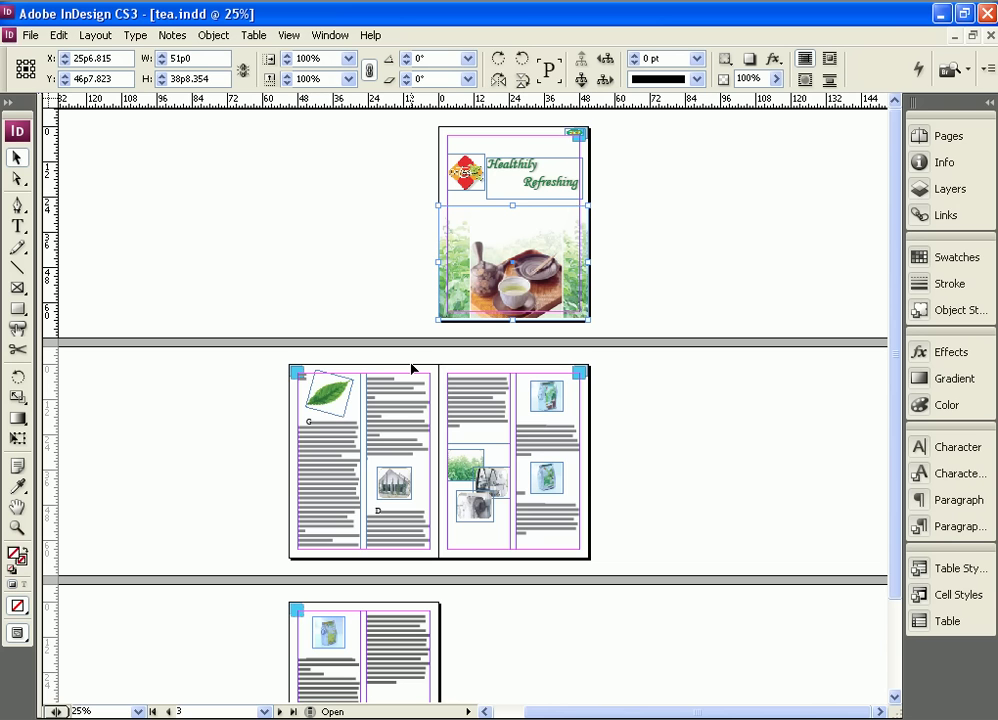
key("ctrl+equal")
key("ctrl+equal")
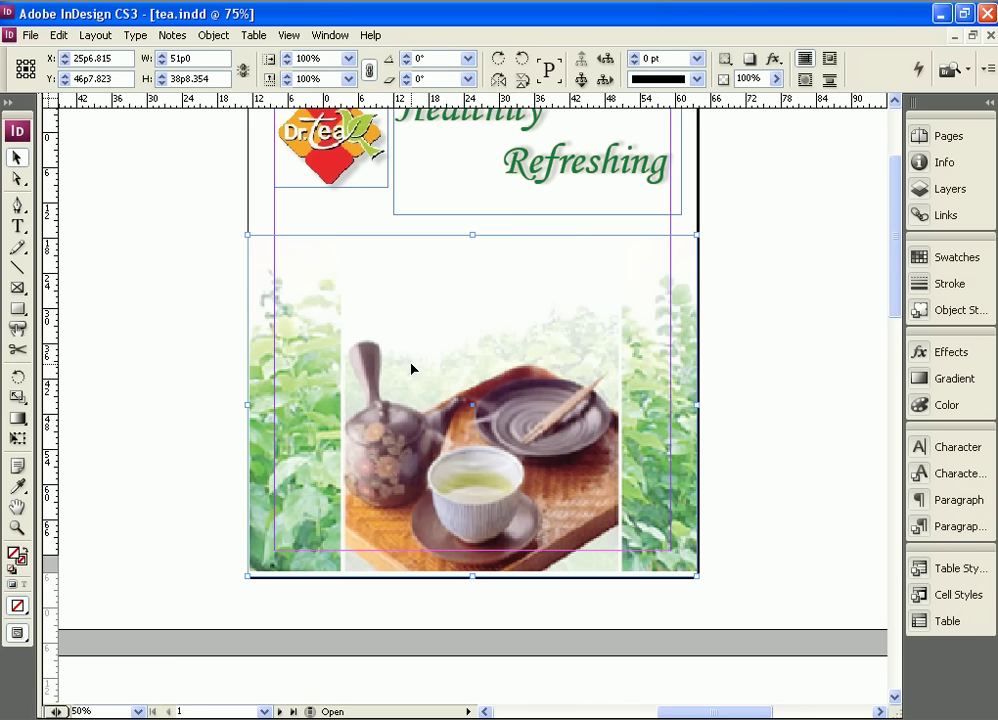
key("ctrl+minus")
key("ctrl+minus")
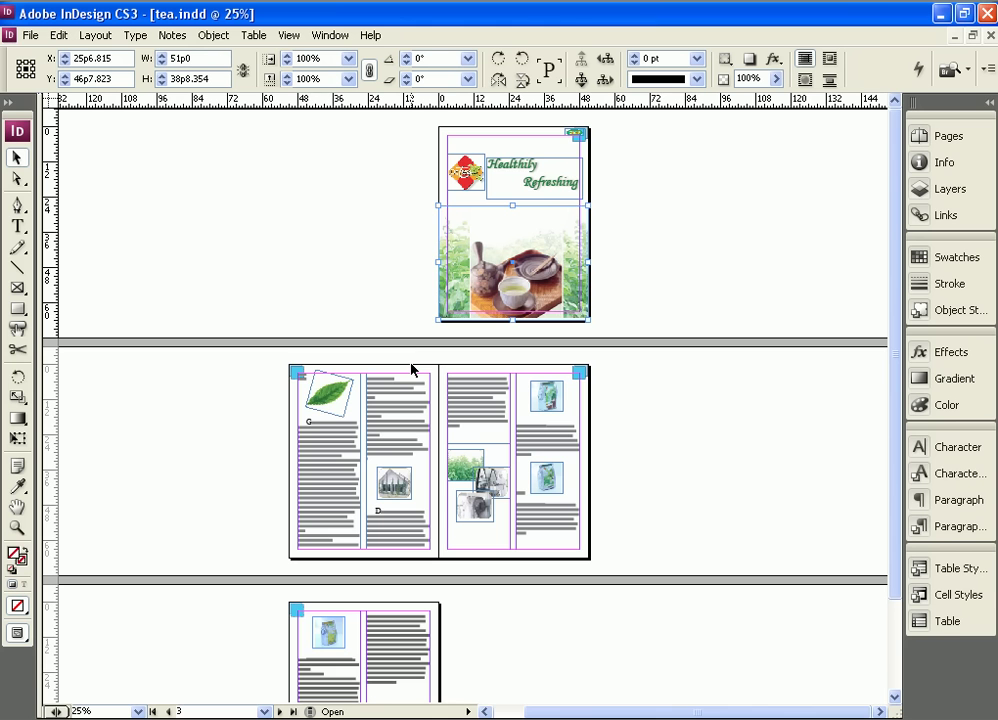
Step: Select the house photo on page 2 and magnify it stepwise to 75%, 200% and 400%
left_click(407, 487)
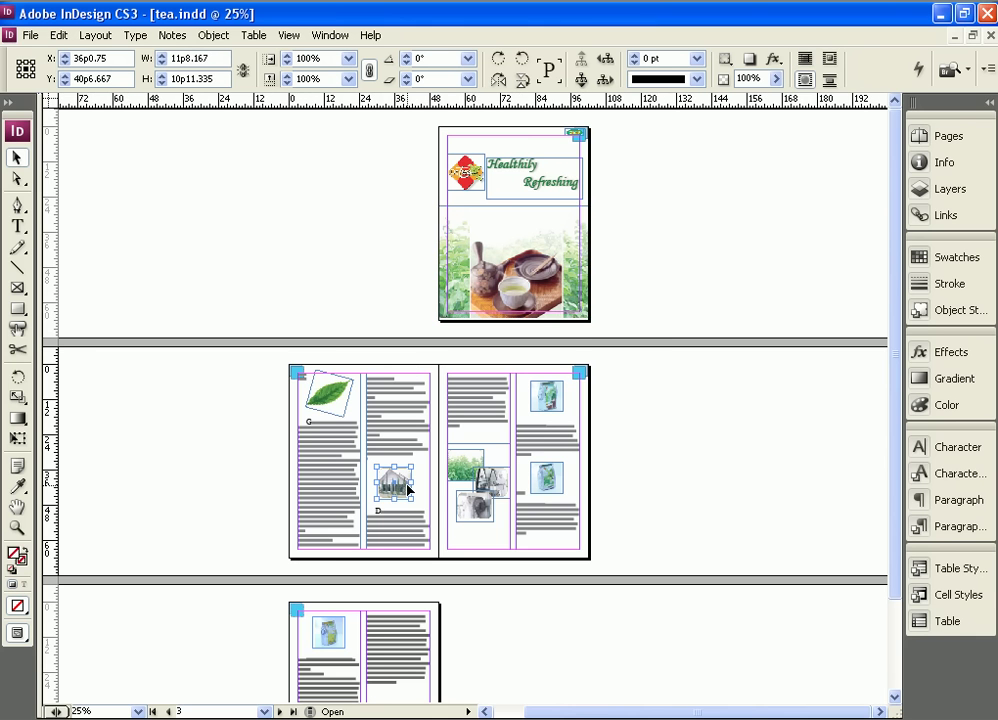
key("ctrl+equal")
key("ctrl+equal")
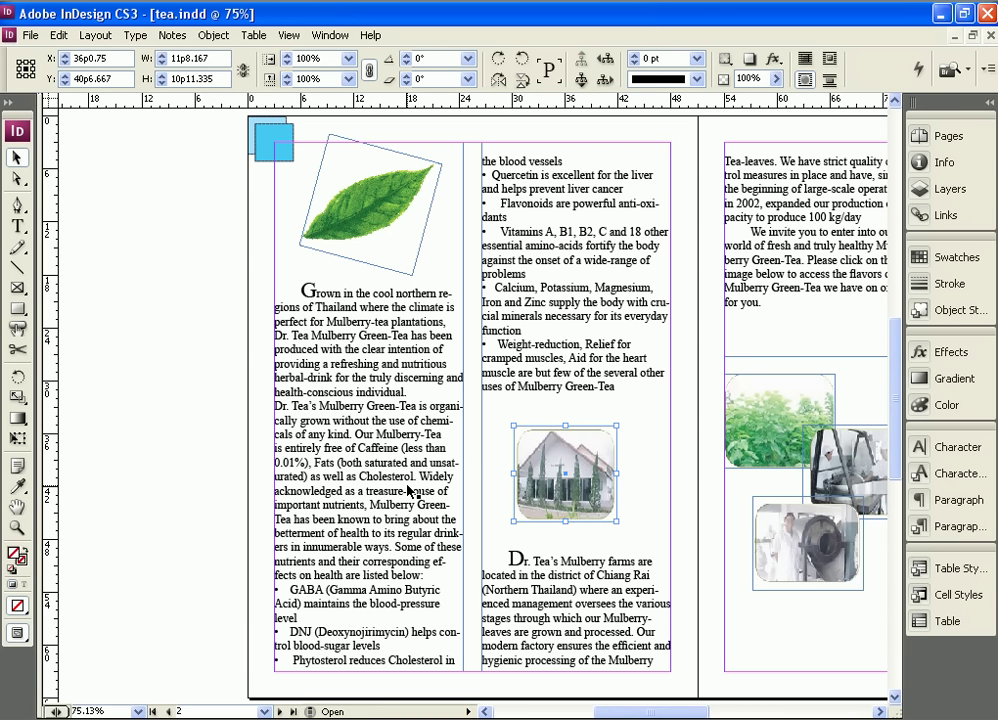
key("ctrl+2")
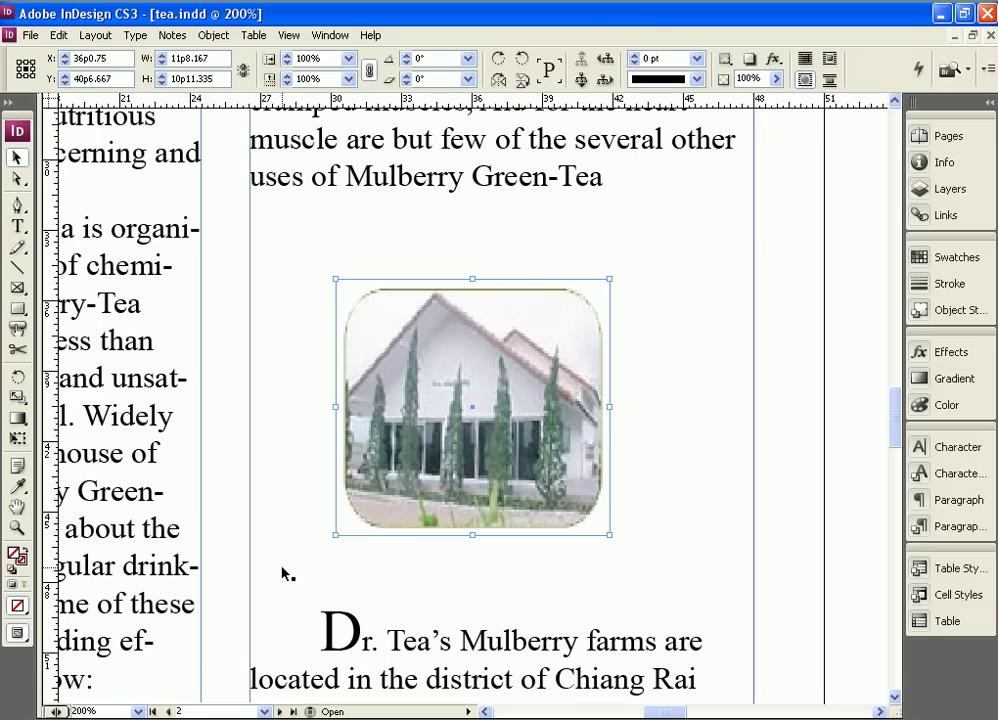
key("ctrl+4")
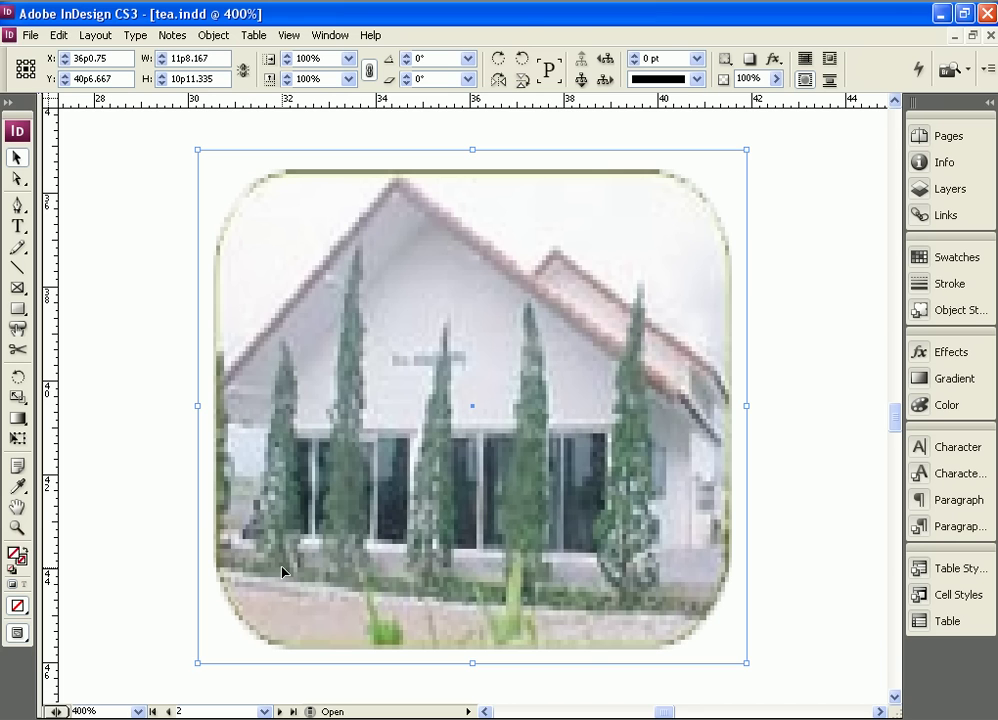
Step: Zoom out to 50% and shift the view horizontally to centre the spread of pages 2 and 3
key("ctrl+minus")
key("ctrl+minus")
key("ctrl+minus")
key("ctrl+minus")
key("ctrl+minus")
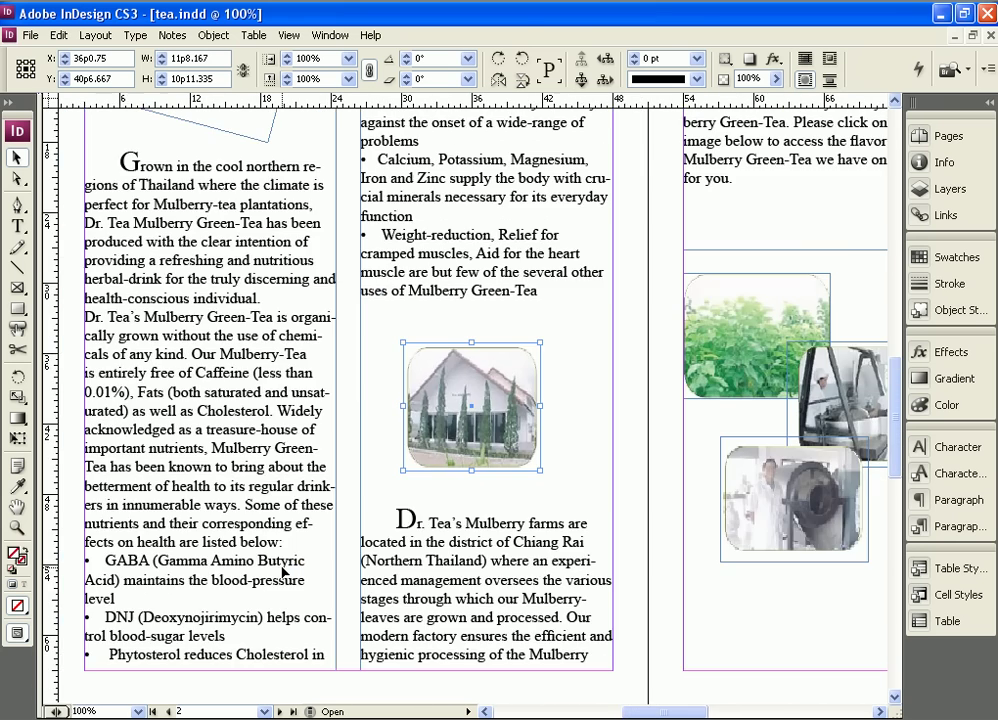
key("ctrl+minus")
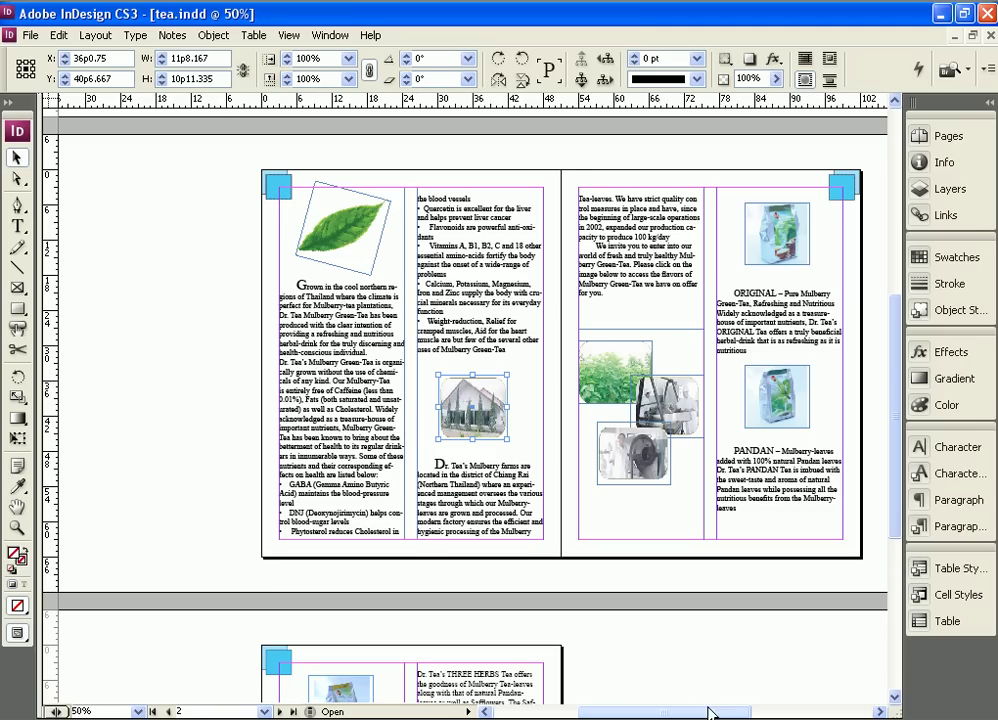
left_click_drag(708, 710, 775, 712)
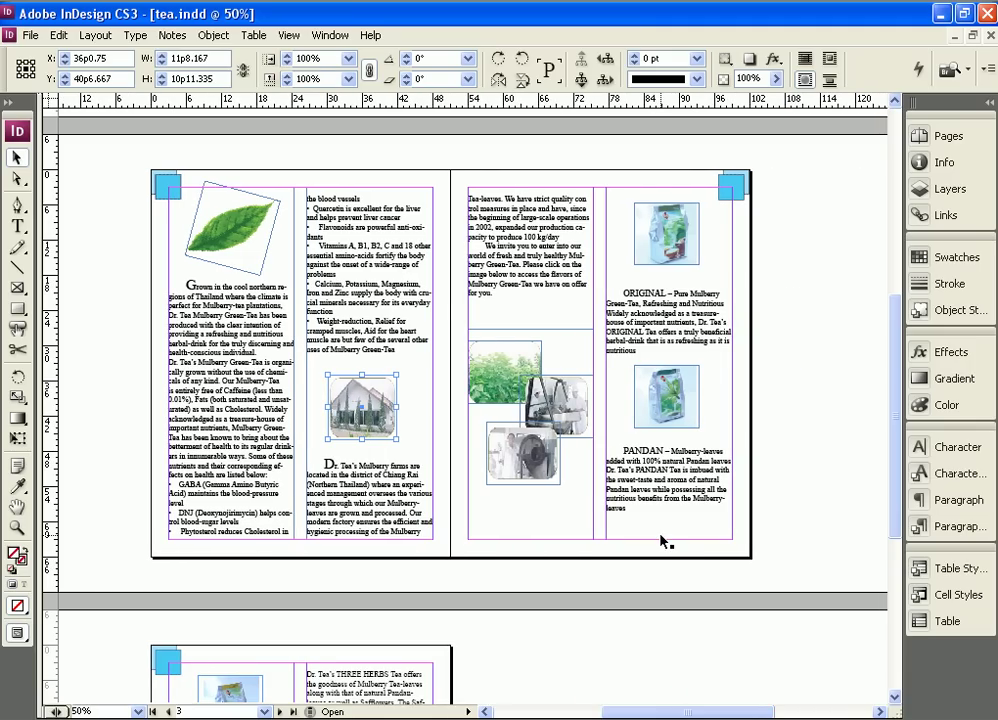